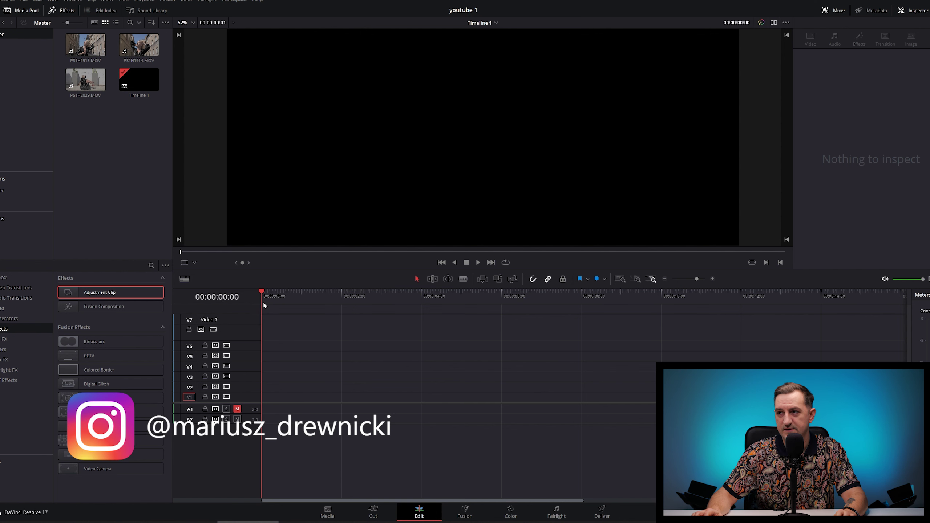
Place PS1H2029.MOV at the start of V1 and trim its end
left_click(86, 48)
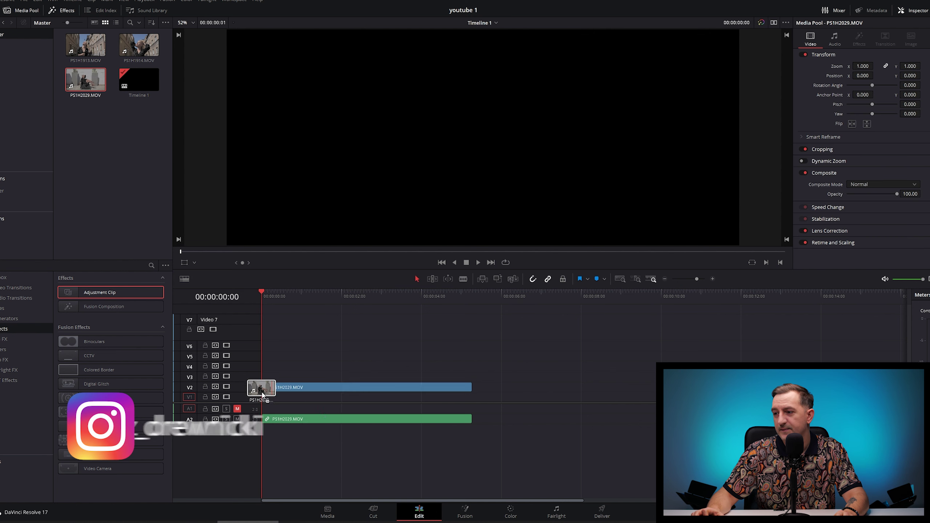
left_click_drag(87, 70, 274, 397)
left_click_drag(273, 301, 335, 298)
left_click(383, 398)
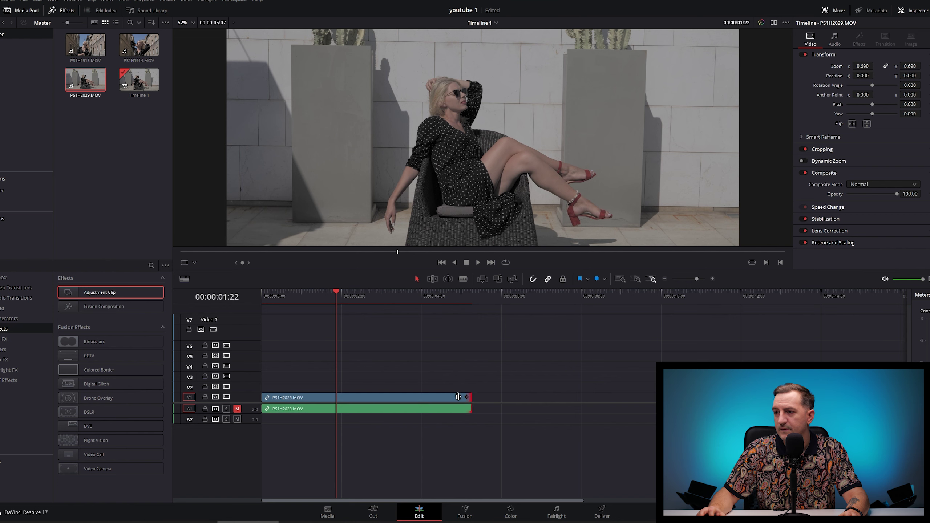
left_click_drag(471, 398, 390, 398)
mouse_move(340, 298)
left_mouse_down()
mouse_move(385, 304)
mouse_move(275, 304)
left_mouse_up()
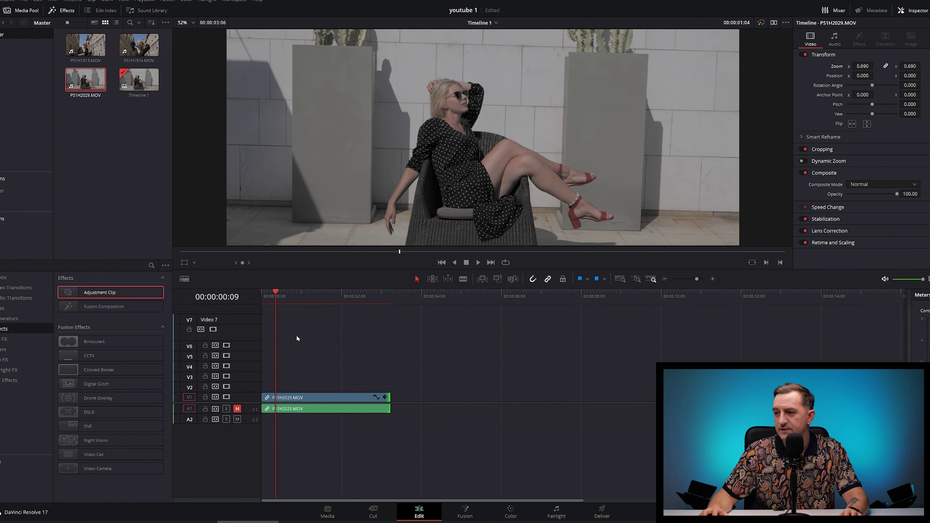
Retime the clip to 50% speed and extend it to about 00:00:05:03
type("r50")
key("Return")
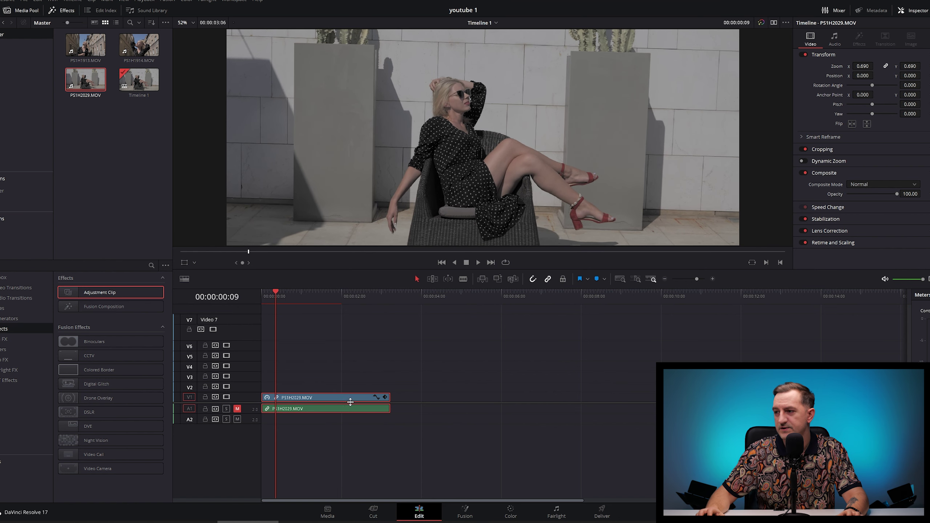
left_click_drag(389, 395, 466, 397)
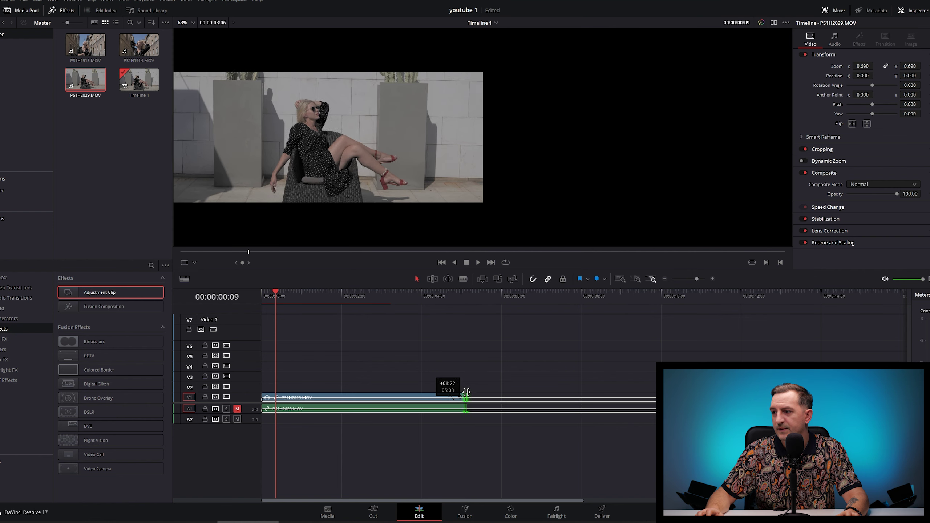
left_click(458, 294)
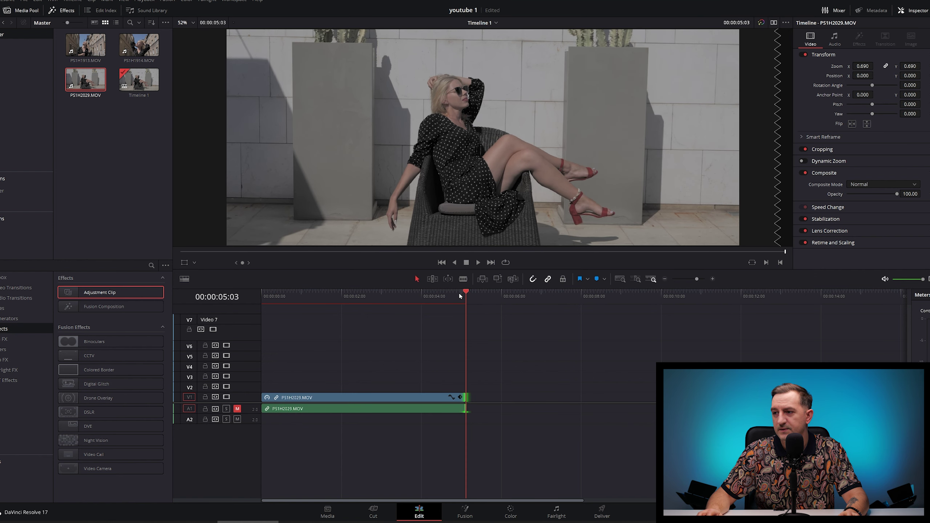
left_click(455, 348)
key("Home")
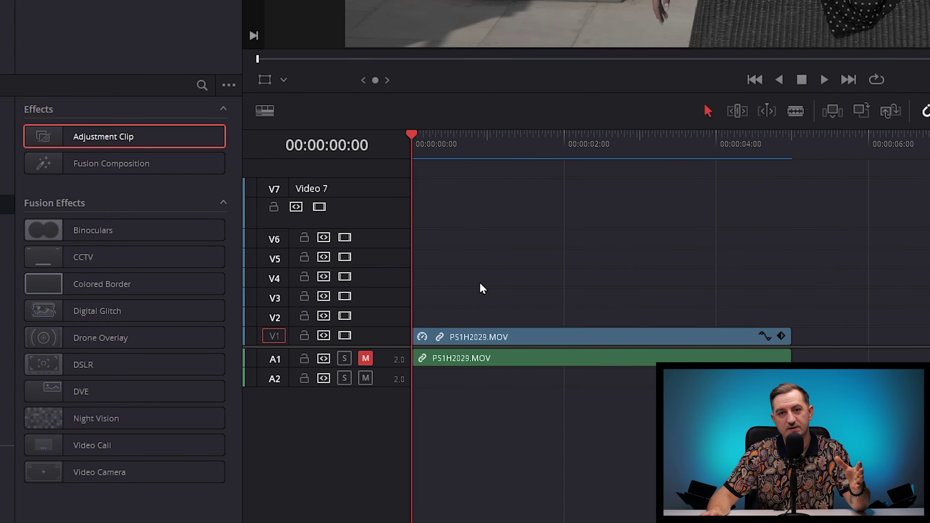
Add an adjustment clip on V2, raise its Blur Radius to 0.74, and add an inverted Circle window
mouse_move(114, 141)
left_mouse_down()
mouse_move(422, 304)
mouse_move(425, 316)
left_mouse_up()
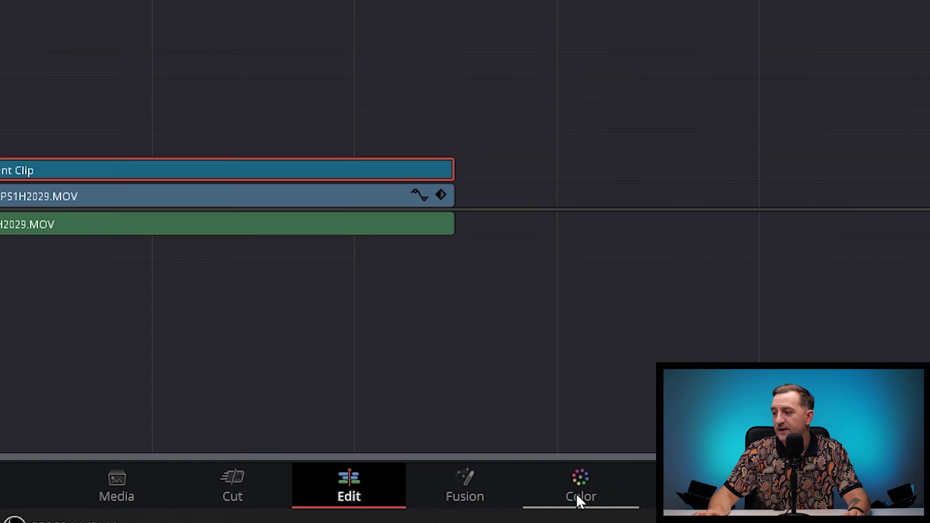
left_click(510, 511)
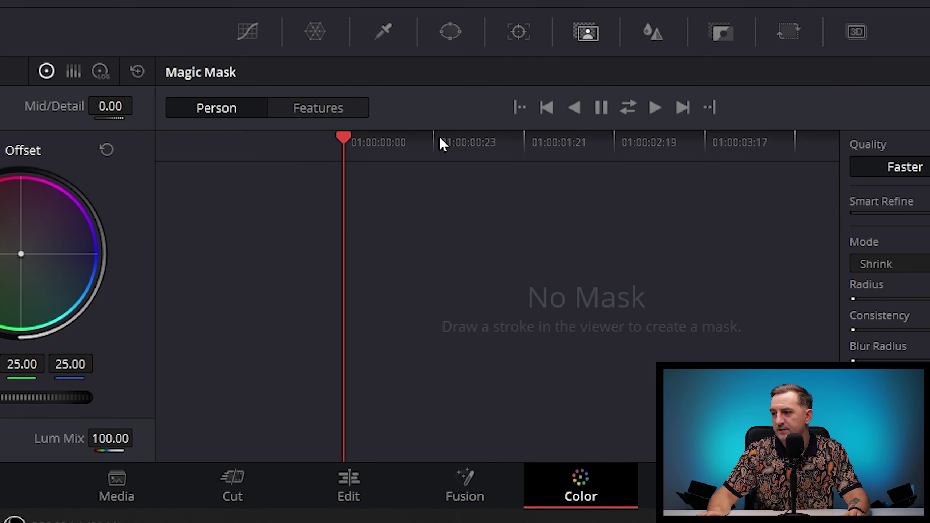
left_click(655, 32)
left_click_drag(378, 240, 366, 143)
left_click(452, 115)
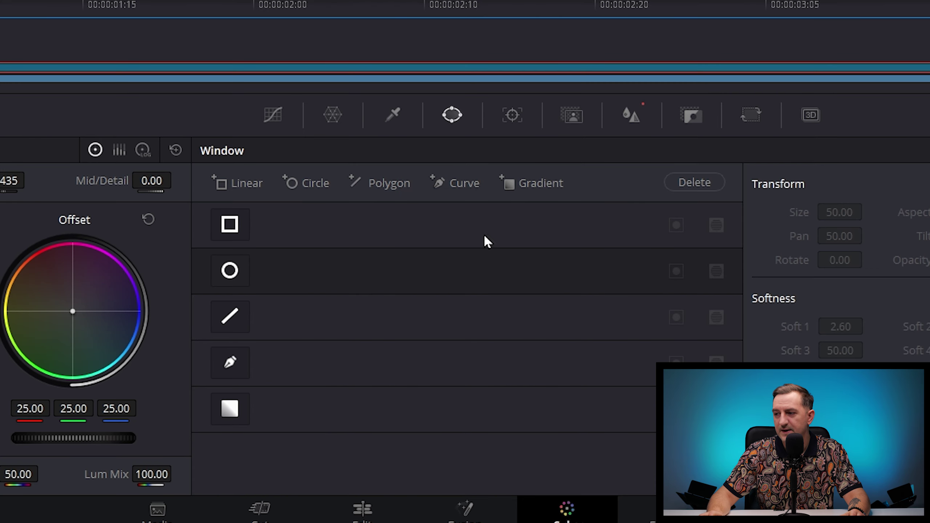
left_click(229, 273)
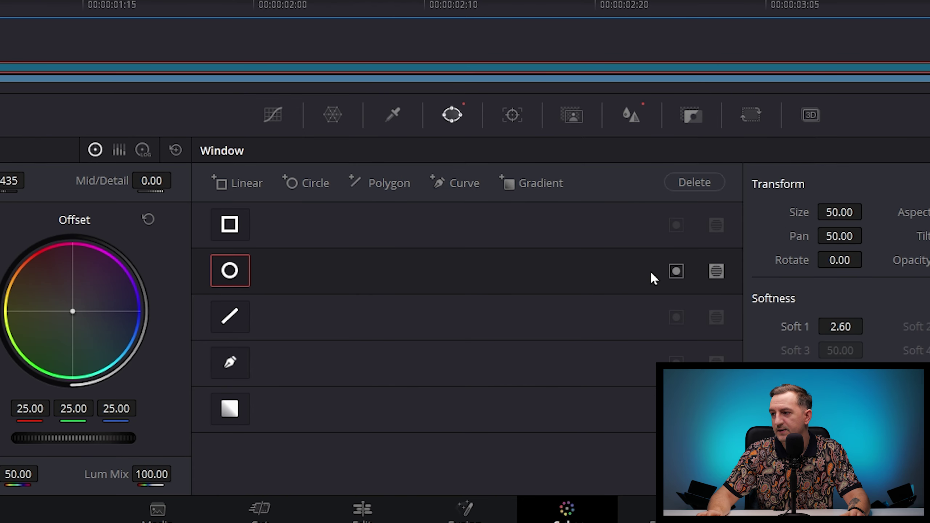
left_click(676, 271)
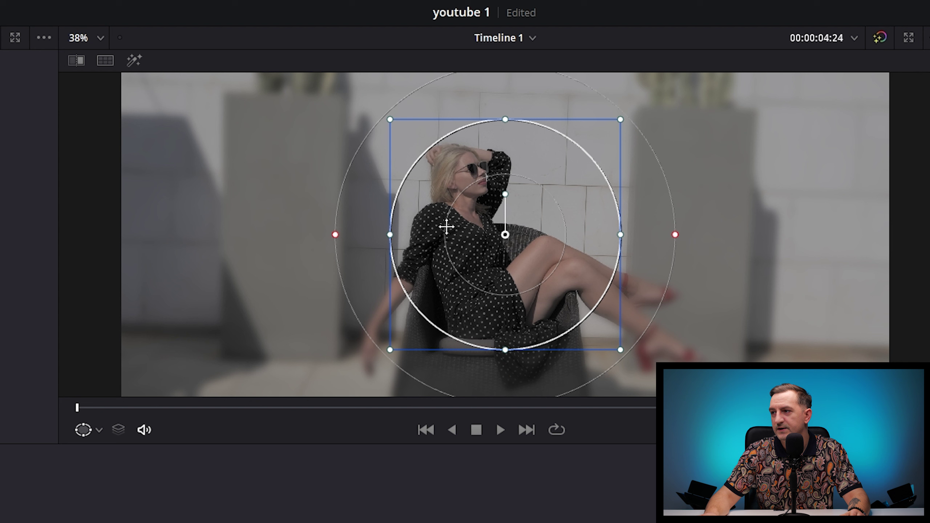
Centre the circle window on the seated woman and enlarge it, then preview the blurred footage
left_click_drag(446, 224, 493, 223)
left_click_drag(606, 225, 649, 225)
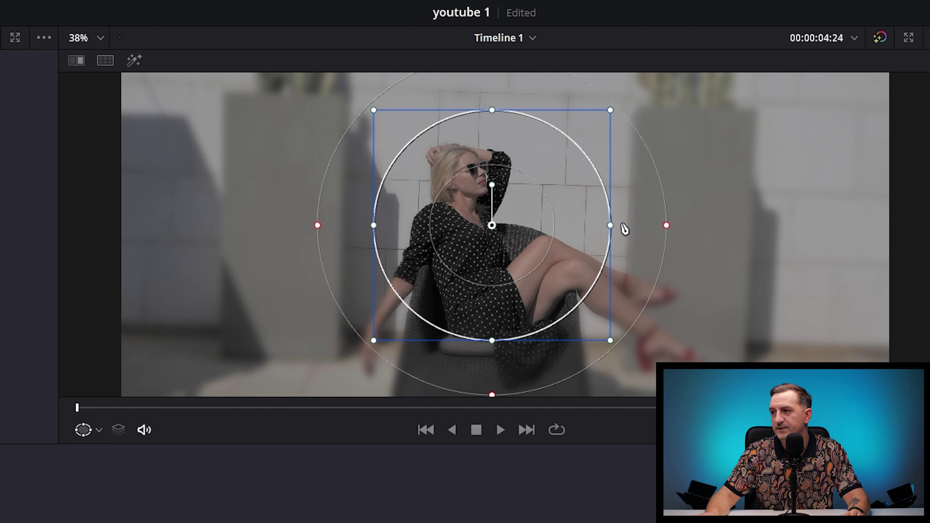
left_click_drag(492, 110, 492, 54)
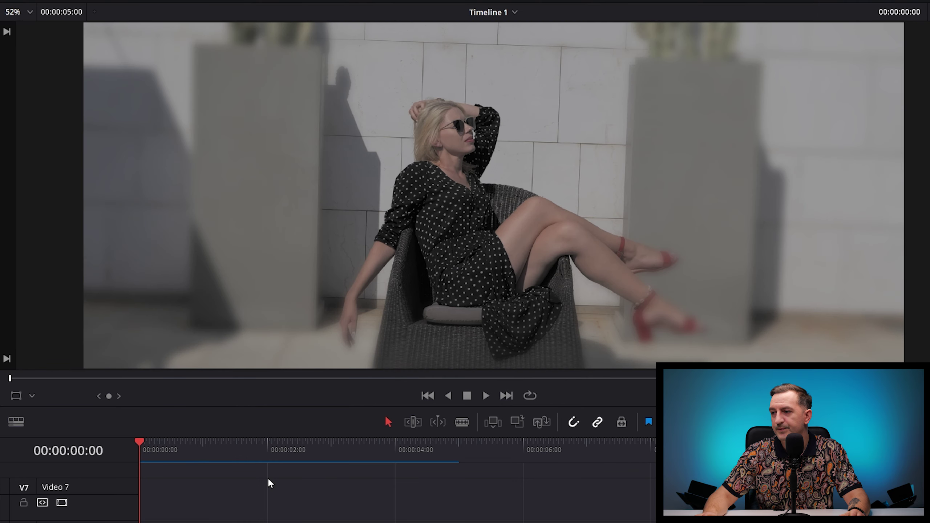
mouse_move(223, 461)
left_mouse_down()
mouse_move(341, 466)
mouse_move(140, 489)
left_mouse_up()
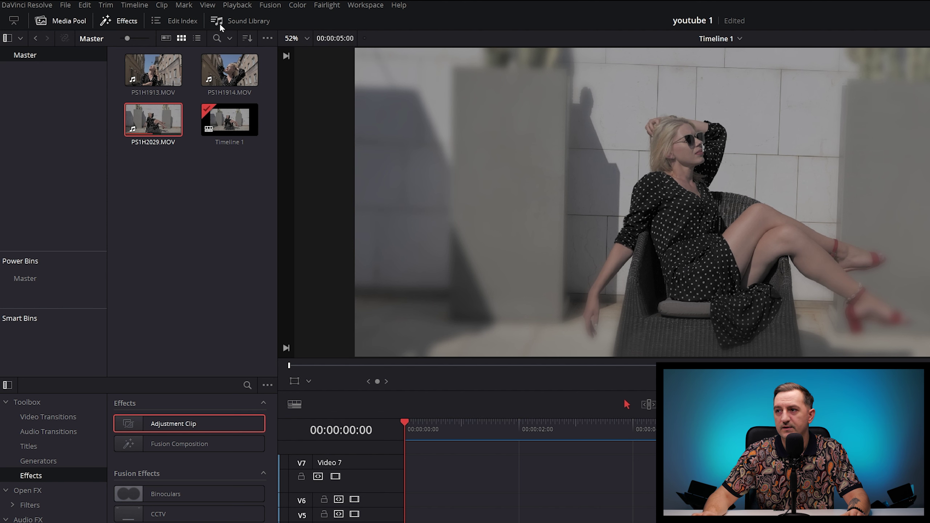
Show Power Bins, create a bin named EFEKTY inside Master, and open it
left_click(208, 5)
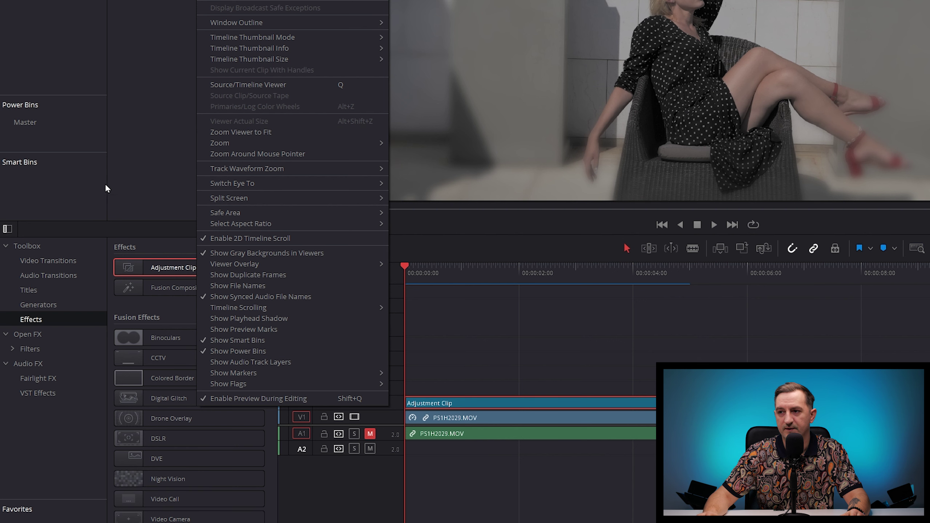
left_click(108, 280)
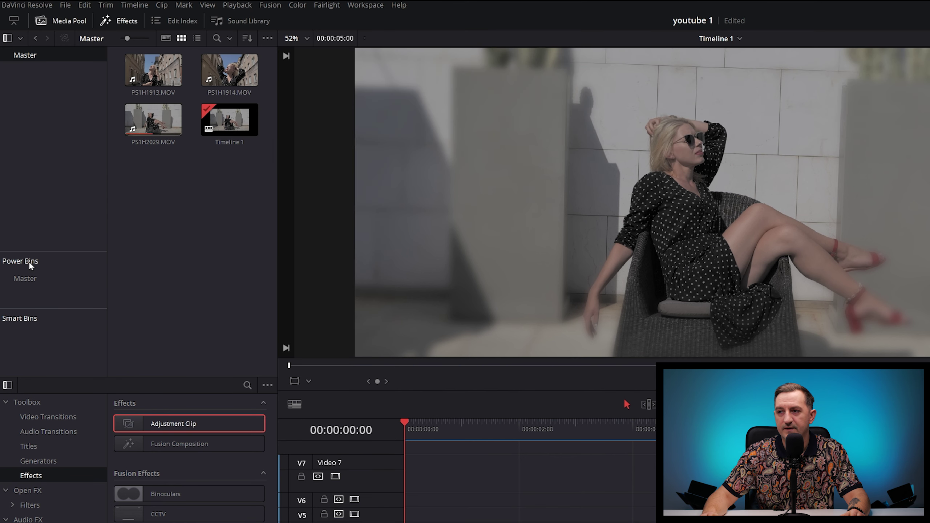
left_click(33, 279)
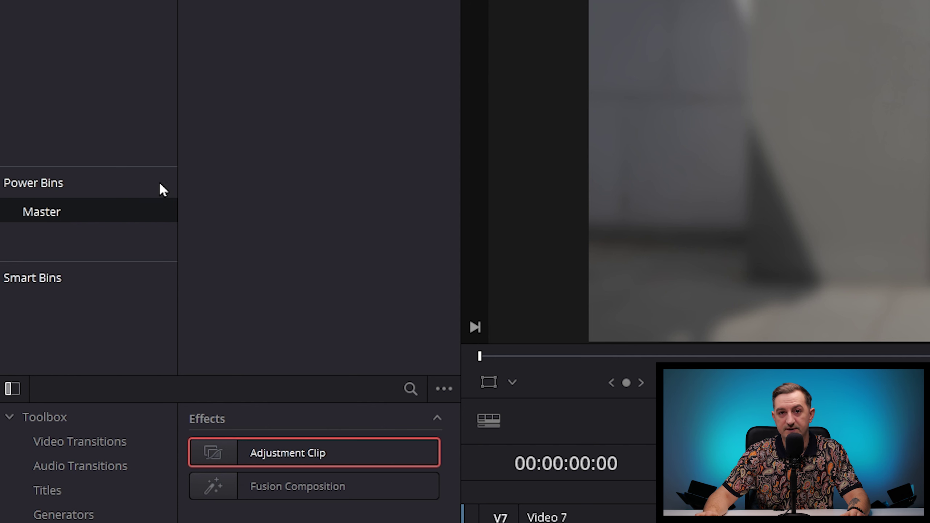
right_click(206, 197)
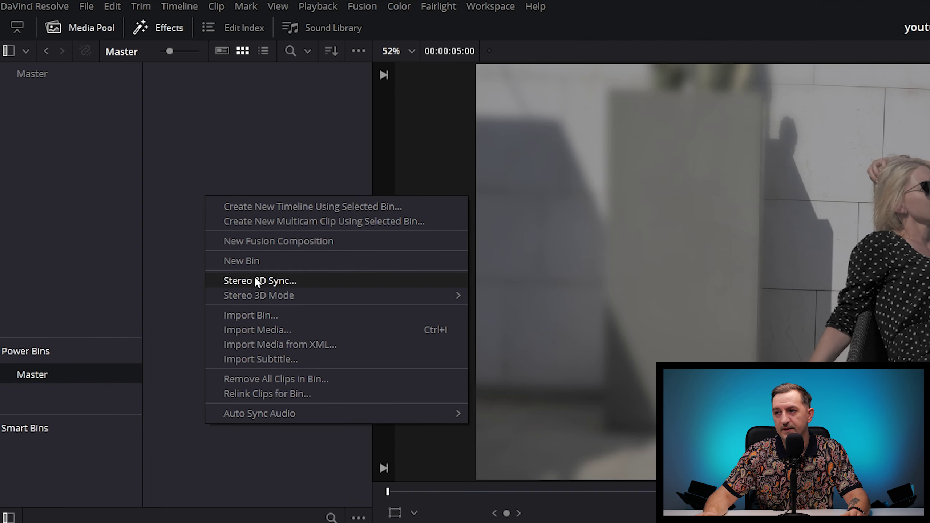
left_click(257, 261)
type("EFEKTY")
key("Return")
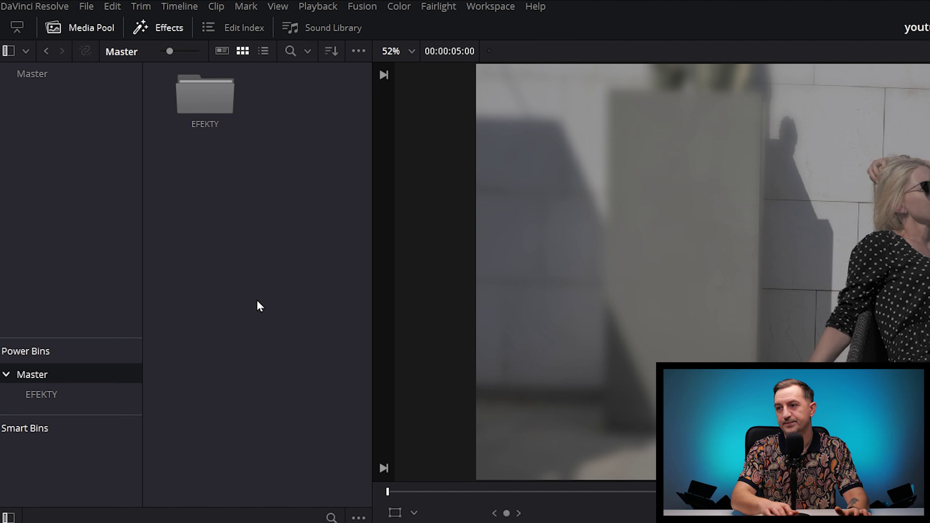
double_click(199, 99)
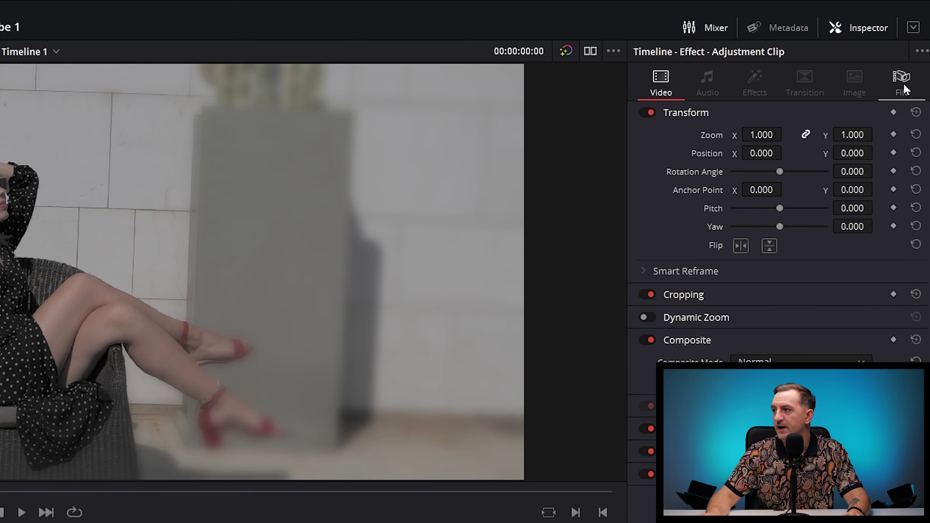
Name the adjustment clip BLUR in the Inspector and drag it toward the EFEKTY bin
left_click(903, 86)
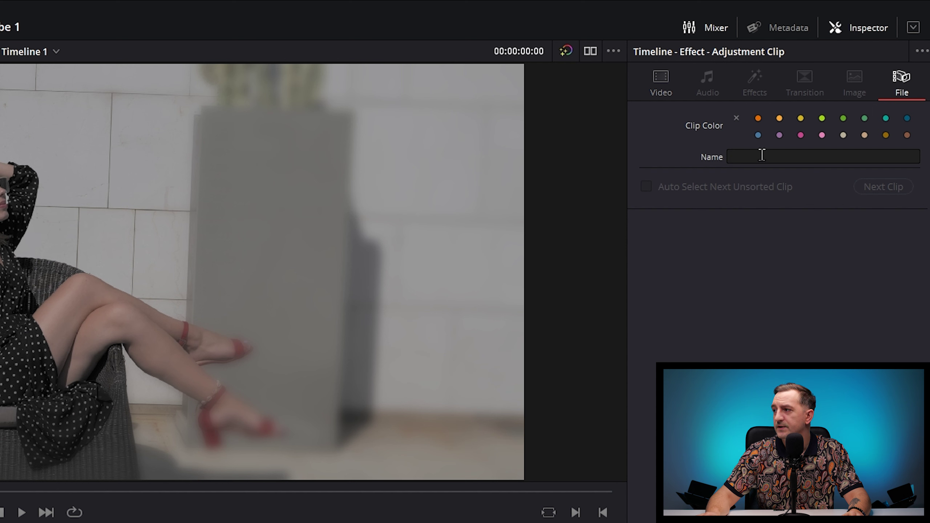
left_click(761, 155)
type("BLUR")
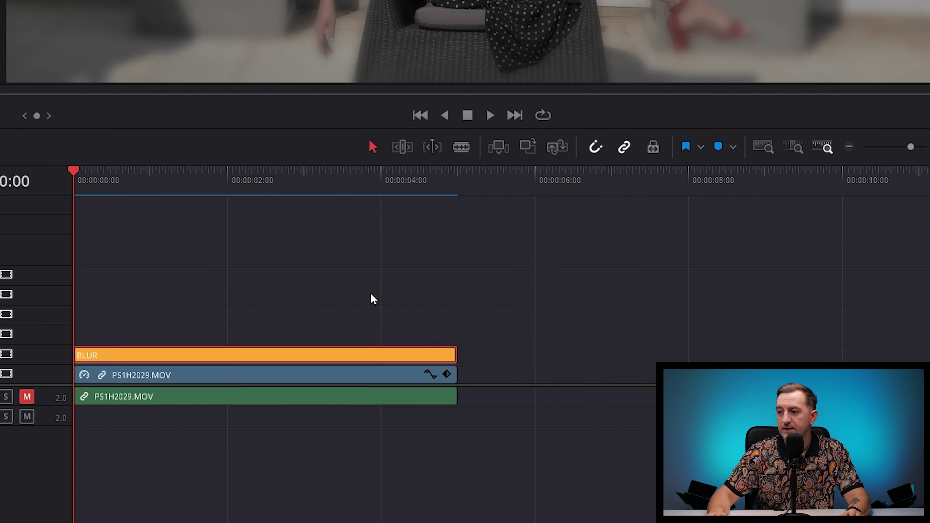
left_click(371, 299)
mouse_move(198, 358)
left_mouse_down()
mouse_move(308, 207)
mouse_move(212, 145)
left_mouse_up()
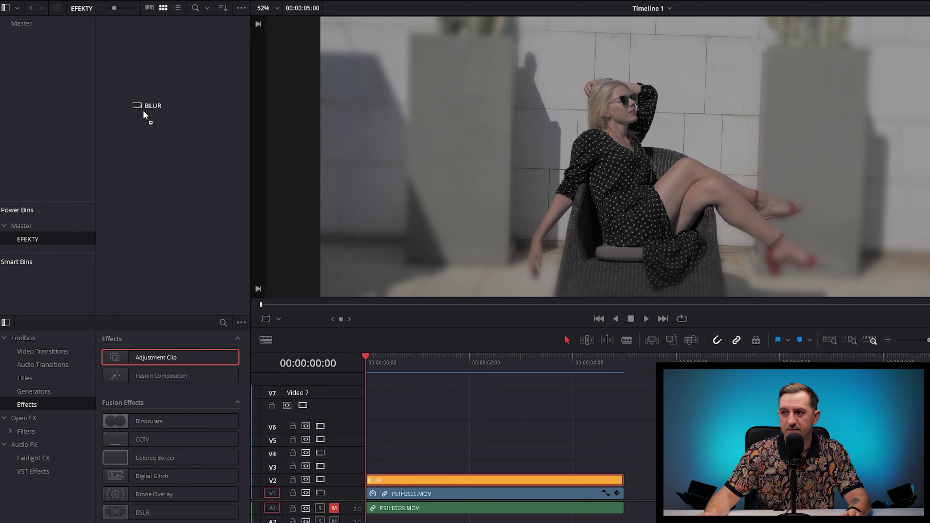
Drop the BLUR clip into the EFEKTY Power Bin
left_click_drag(139, 123, 148, 94)
left_click(172, 121)
left_click(443, 437)
Replace the timeline's BLUR clip with the EFEKTY copy and play it back to check
left_click(429, 481)
key("Delete")
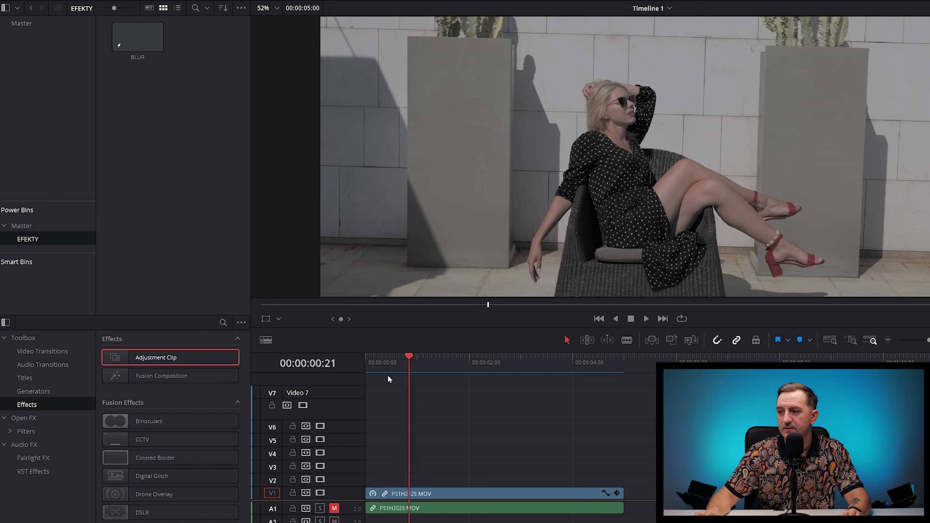
mouse_move(152, 49)
left_mouse_down()
mouse_move(384, 464)
mouse_move(385, 481)
left_mouse_up()
key("space")
key("space")
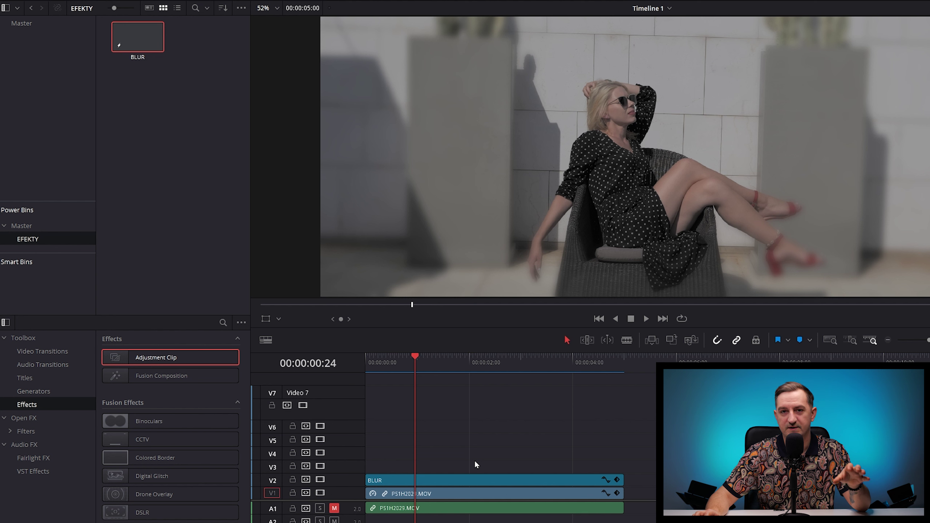
left_click(365, 371)
Keyframe BLUR's Zoom from 1.000 to 1.150 near 00:00:04:19, then select the old BLUR in EFEKTY
left_click(422, 481)
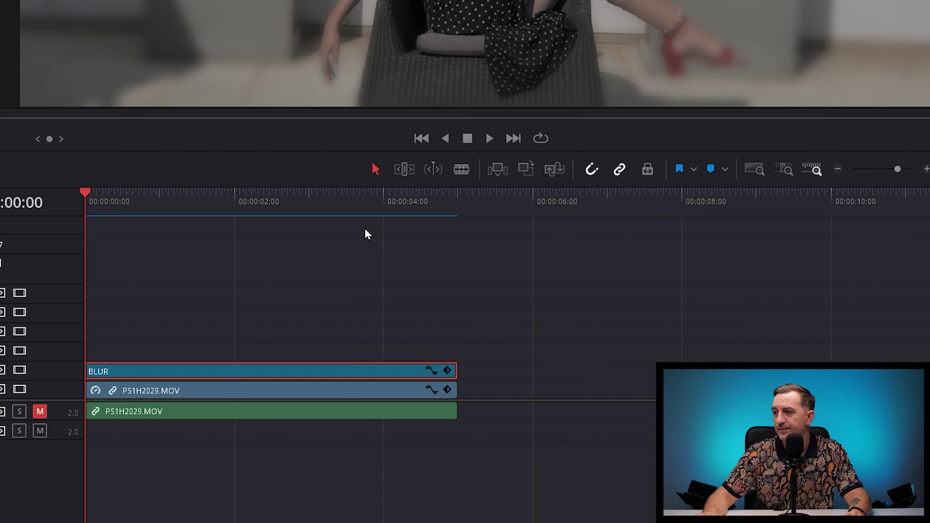
left_click_drag(435, 205, 441, 211)
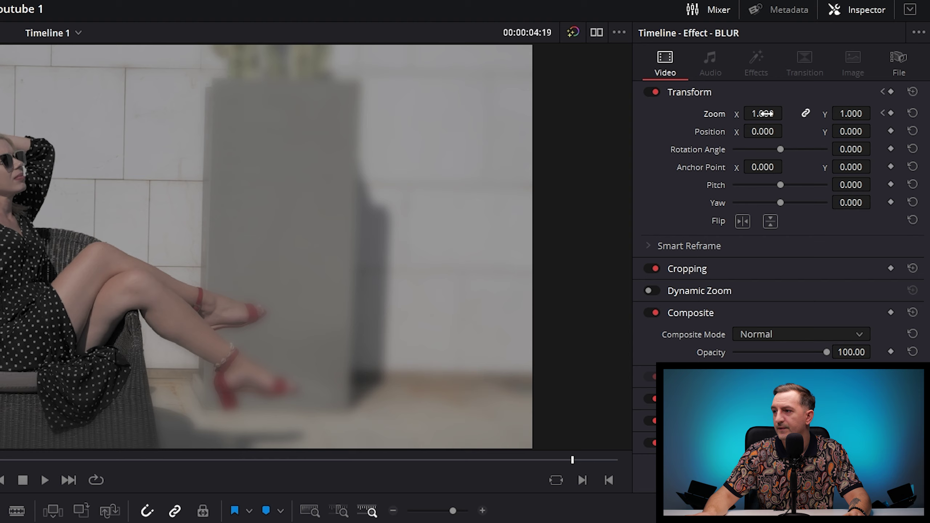
left_click_drag(762, 113, 791, 114)
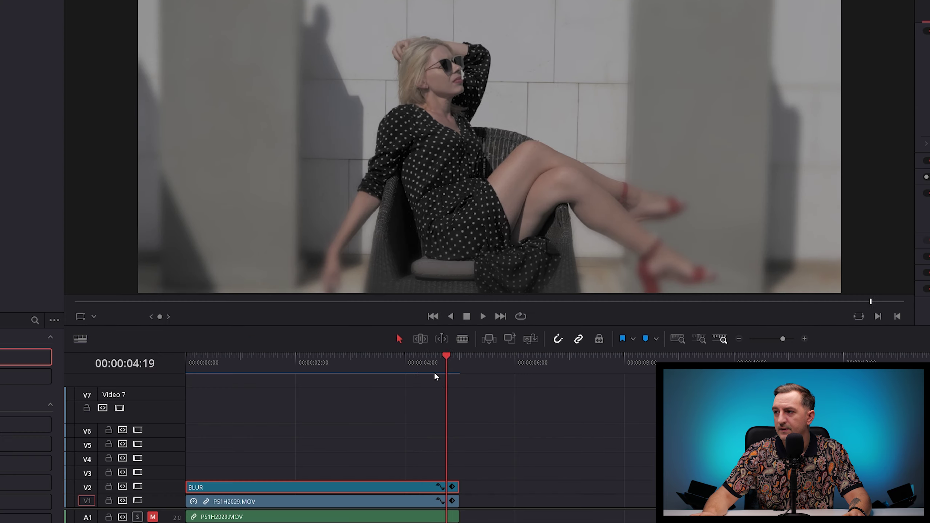
left_click_drag(434, 372, 190, 393)
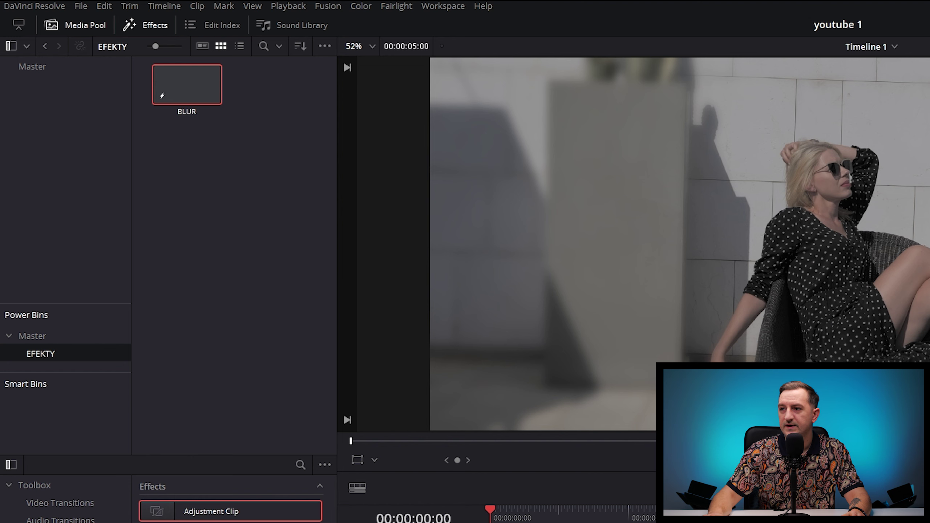
left_click(224, 221)
left_click(185, 98)
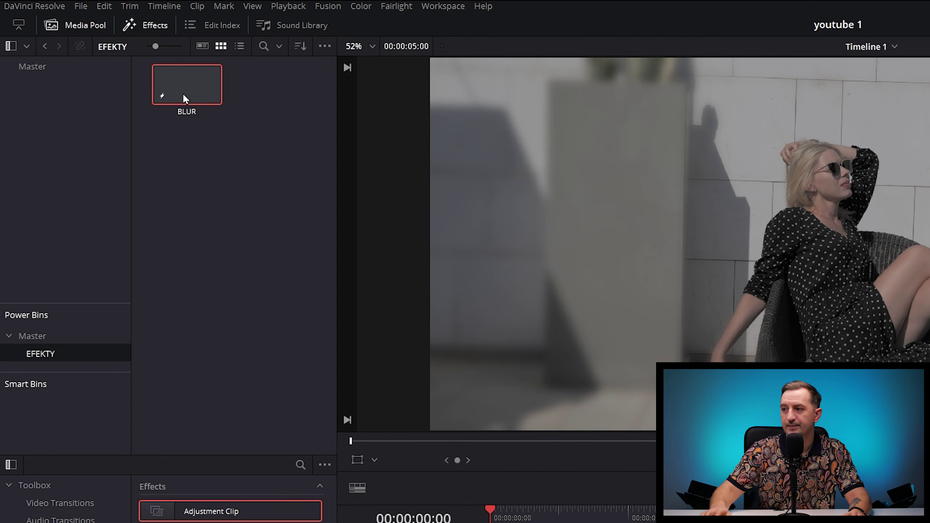
Delete the old BLUR from EFEKTY and store the zoom-animated BLUR there instead
key("Delete")
left_click(567, 352)
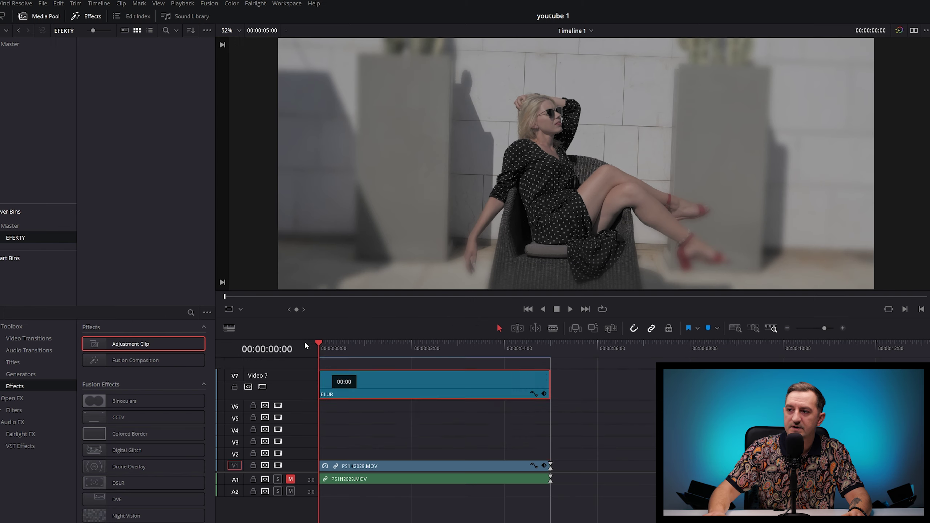
left_click_drag(153, 146, 158, 148)
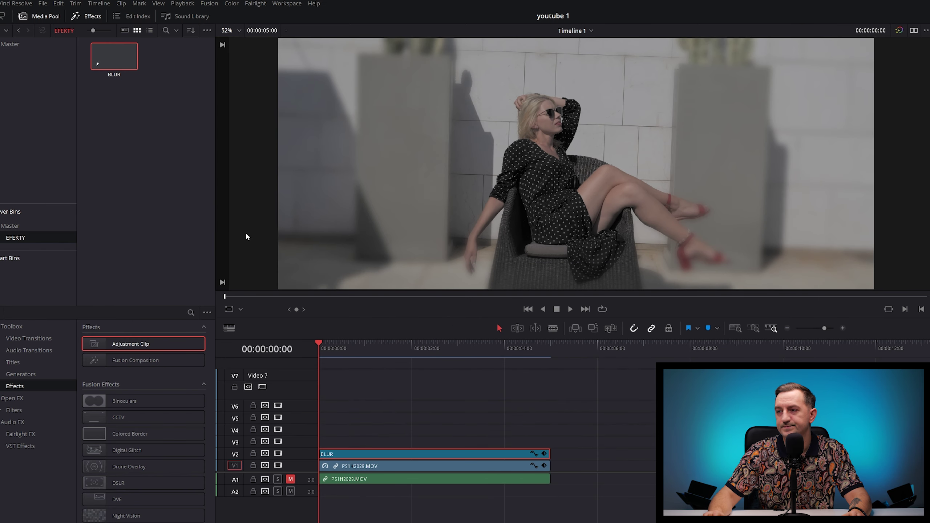
left_click(143, 162)
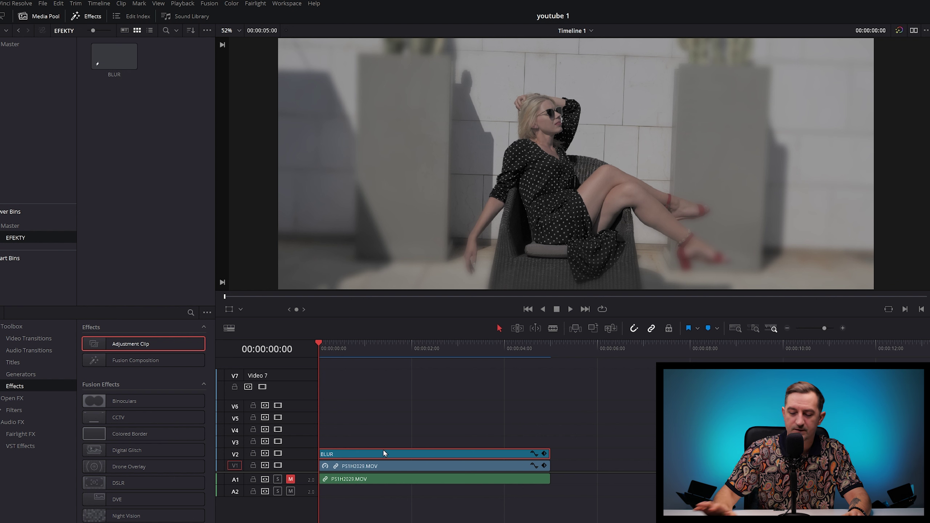
Swap the V2 BLUR clip for the bin copy and play the timeline to verify
key("Delete")
mouse_move(114, 56)
left_mouse_down()
mouse_move(320, 411)
mouse_move(322, 453)
left_mouse_up()
key("space")
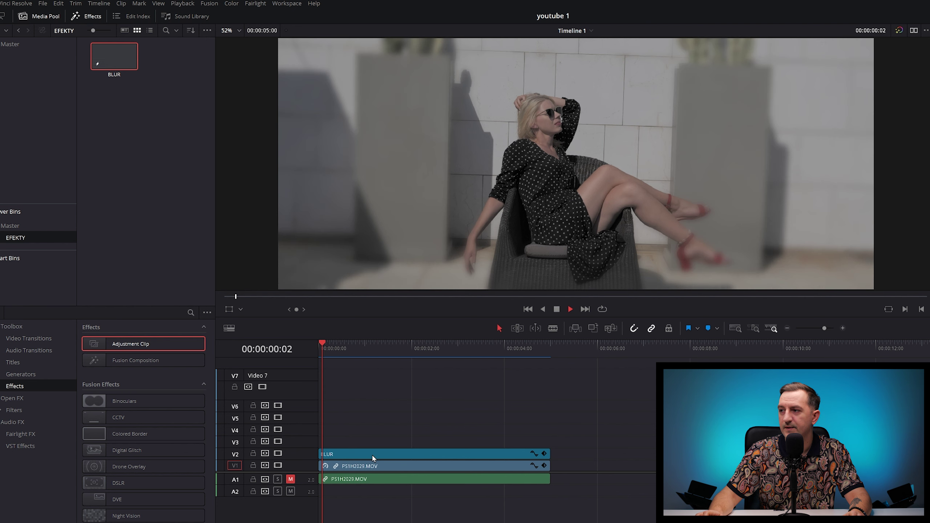
key("space")
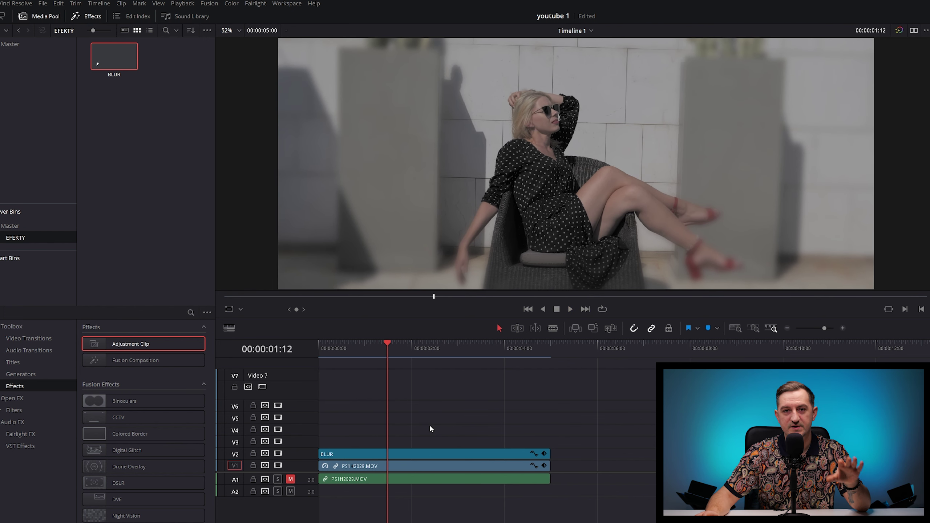
left_click(76, 224)
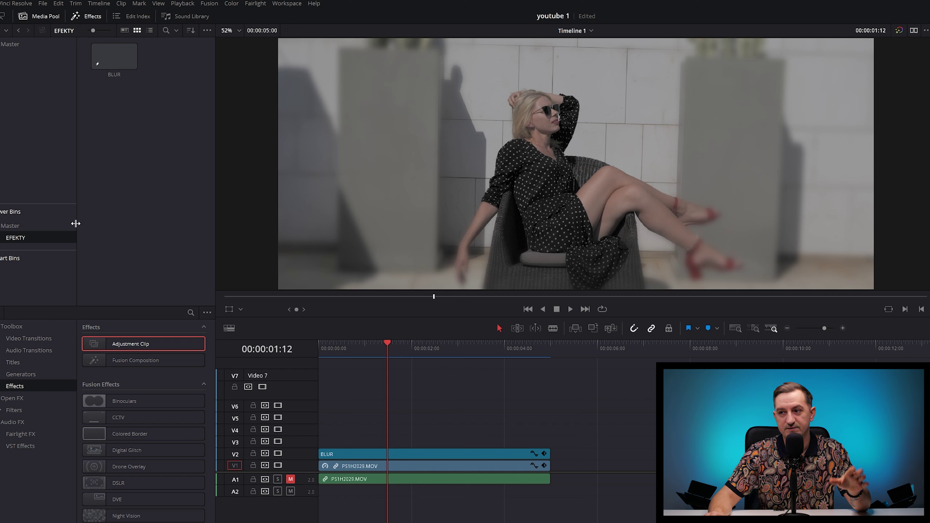
Drag a basic Text title from Toolbox > Titles onto V3 above BLUR
left_click(33, 225)
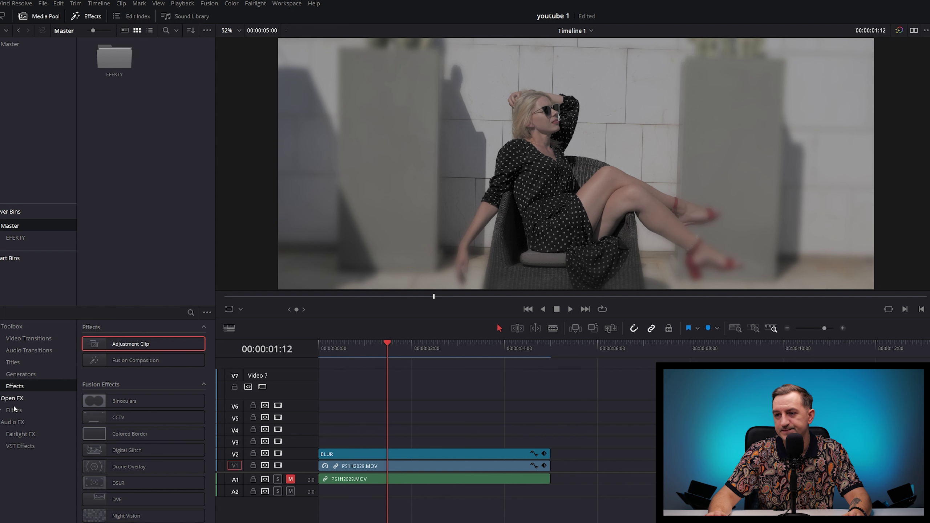
left_click(46, 363)
left_click_drag(205, 225, 574, 287)
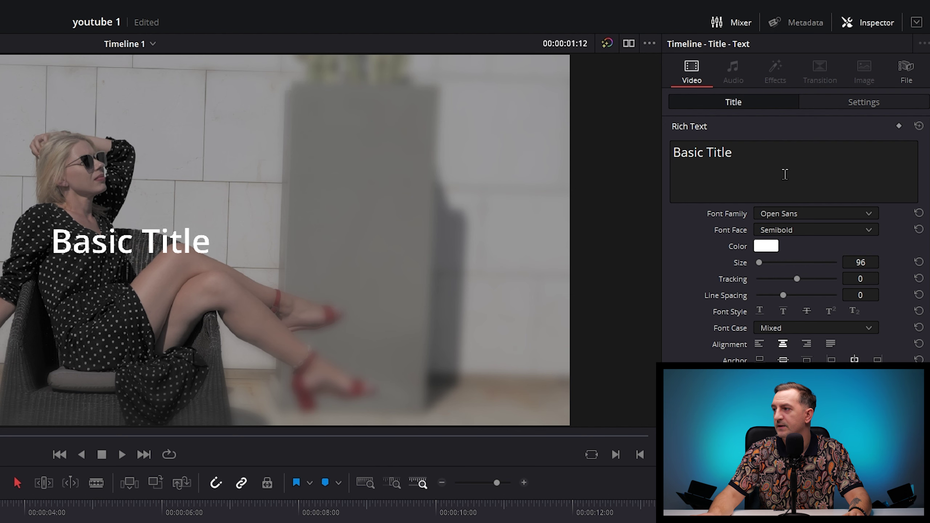
Replace the placeholder title text with the author's name
left_click_drag(784, 172, 610, 158)
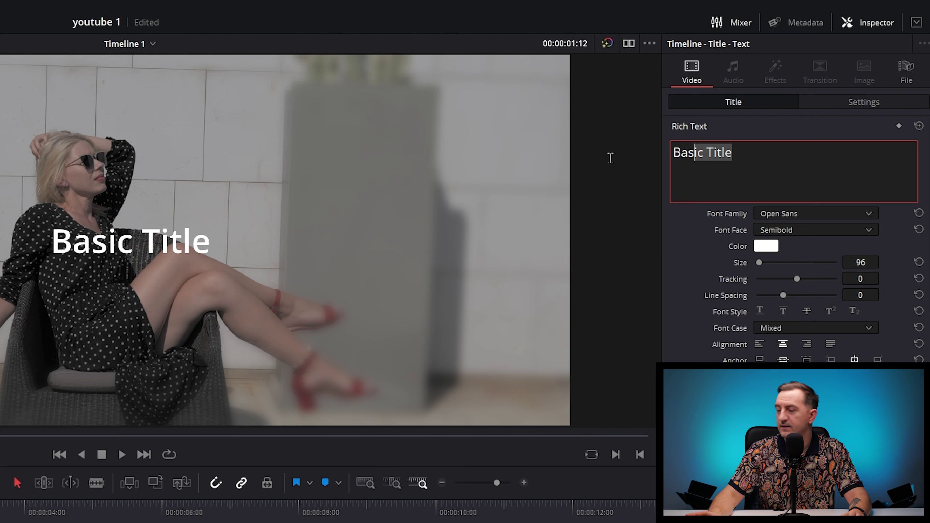
key("End")
type("Mariusz Drewnicki")
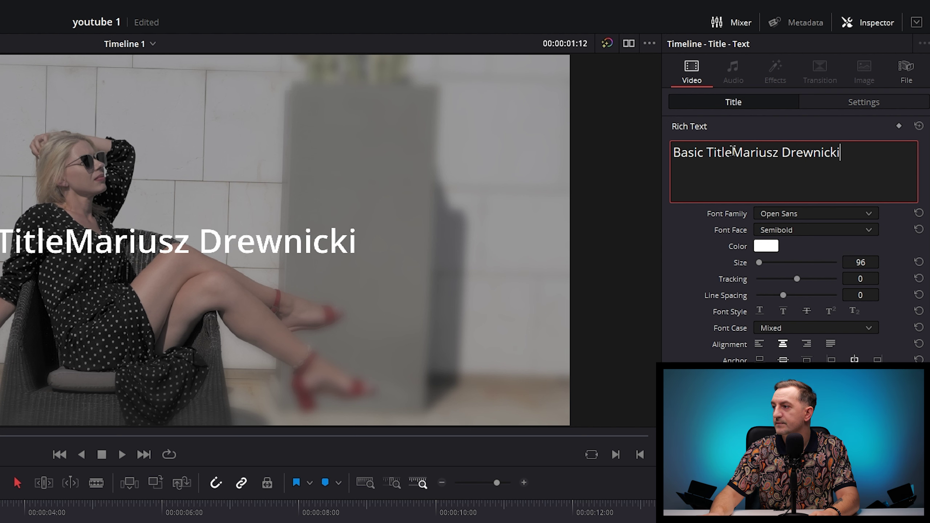
left_click_drag(733, 152, 575, 157)
key("BackSpace")
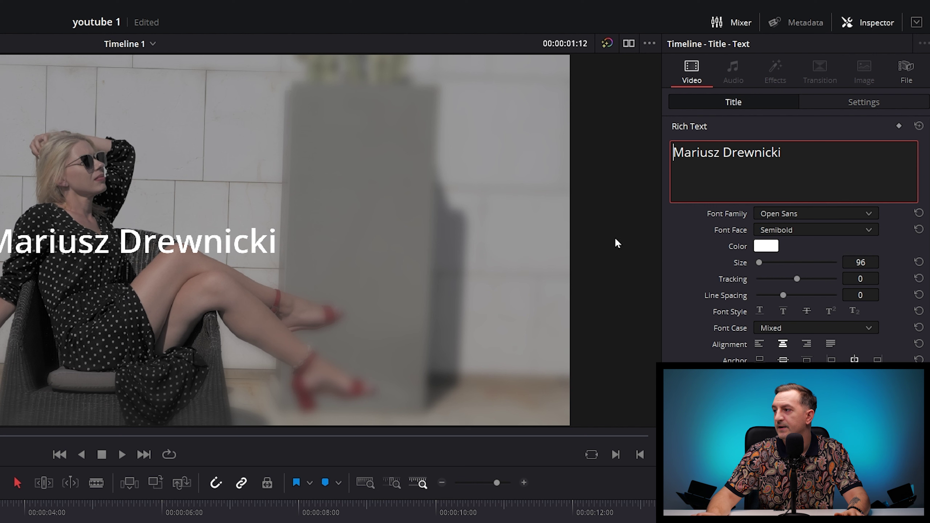
left_click(667, 264)
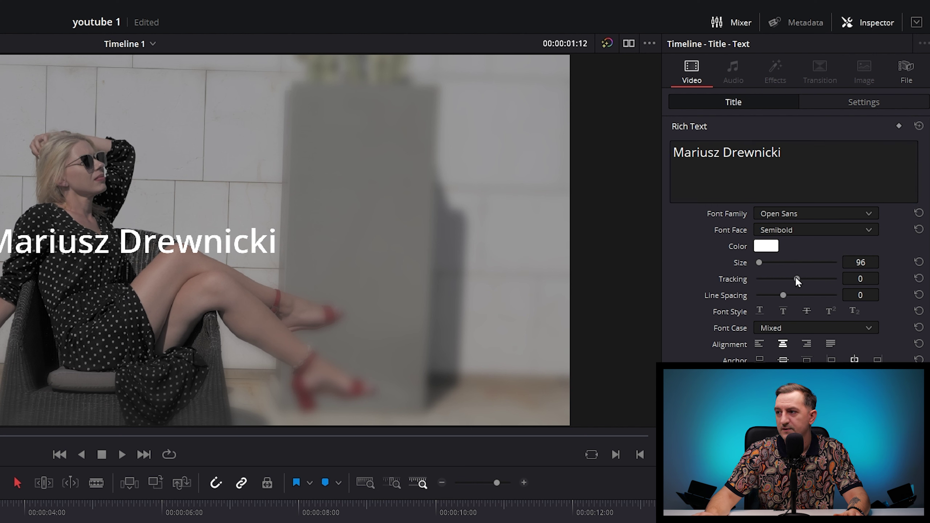
Style the title in Open Sans Light at size 69 with tracking 69
left_click_drag(795, 276, 822, 275)
left_click(785, 212)
key("Down")
key("Down")
key("Return")
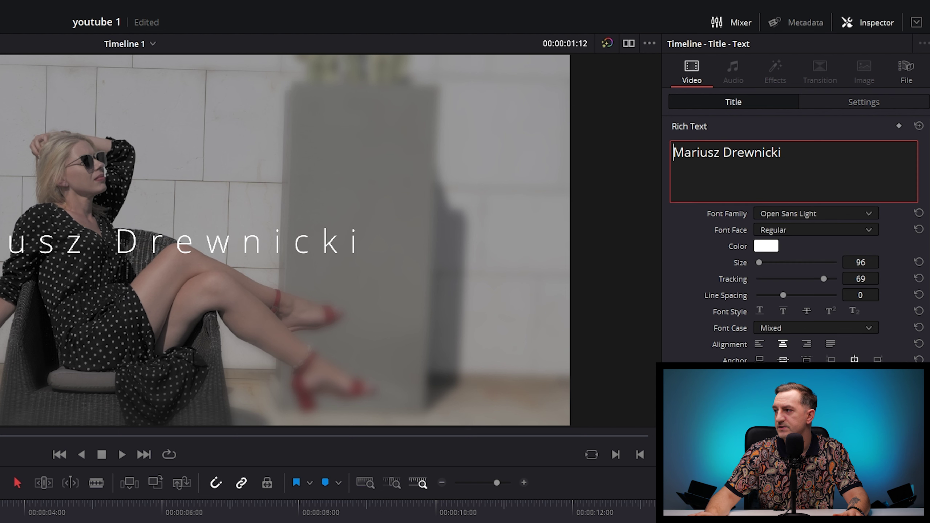
left_click_drag(759, 262, 758, 262)
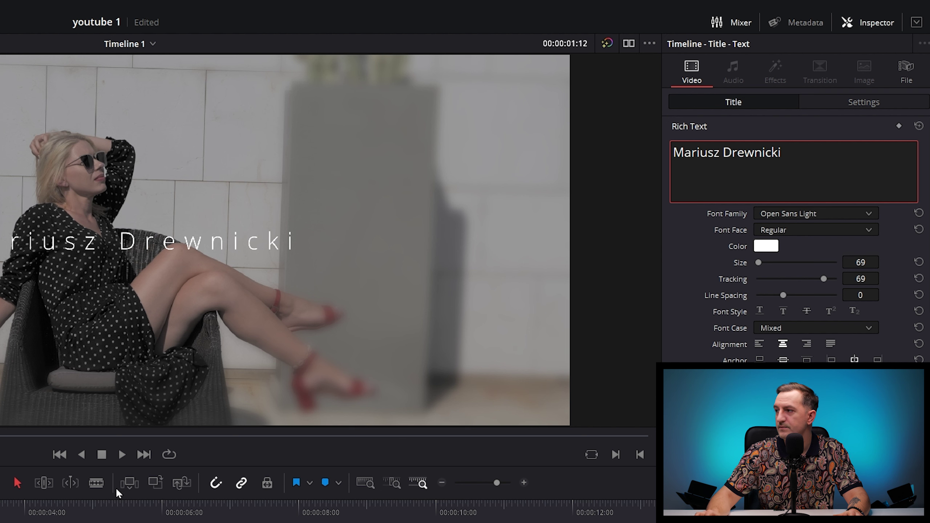
key("Escape")
key("Home")
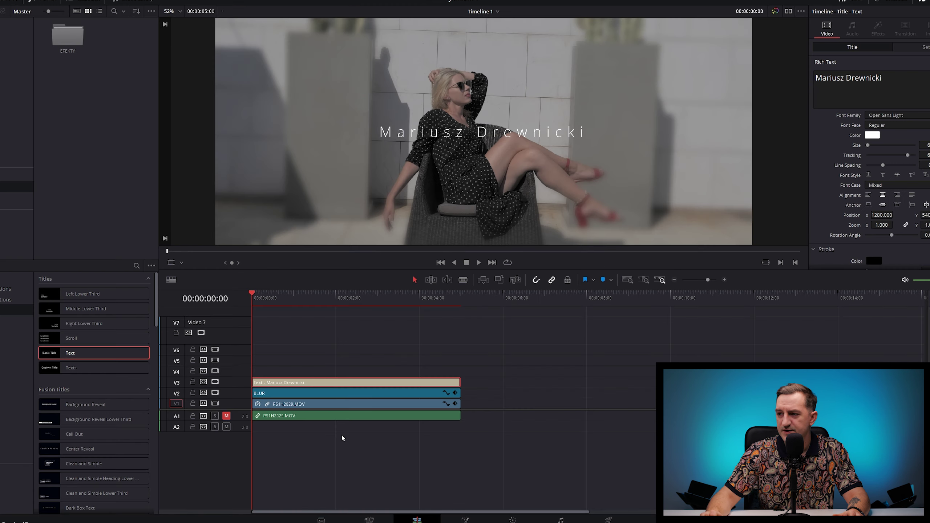
Shift the BLUR, V1 and A1 clips past the title and keyframe its zoom from 1.000 to 1.240
mouse_move(342, 435)
left_mouse_down()
mouse_move(358, 393)
mouse_move(589, 394)
left_mouse_up()
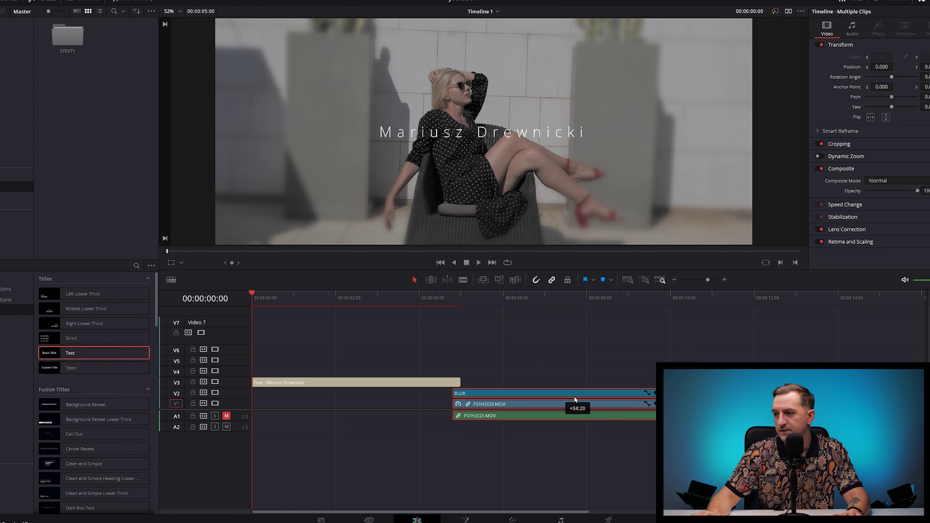
left_click_drag(353, 297, 226, 311)
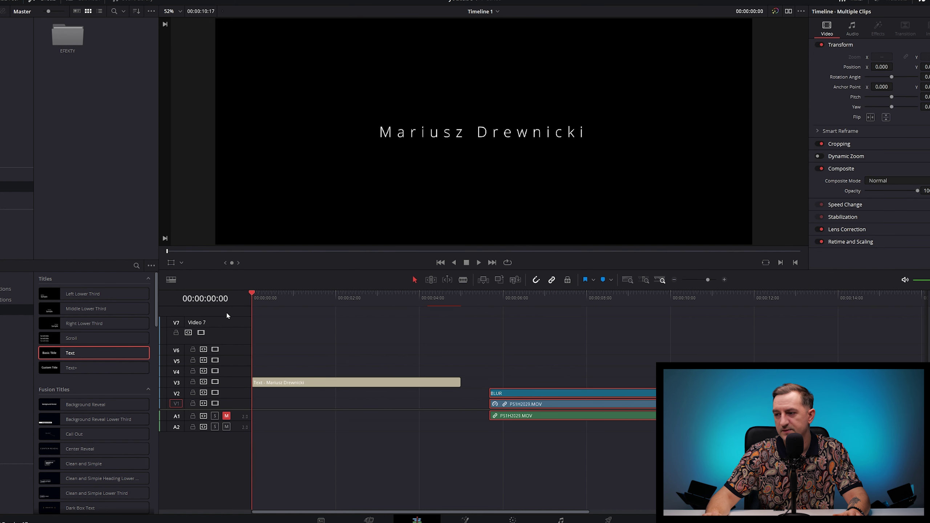
left_click(319, 387)
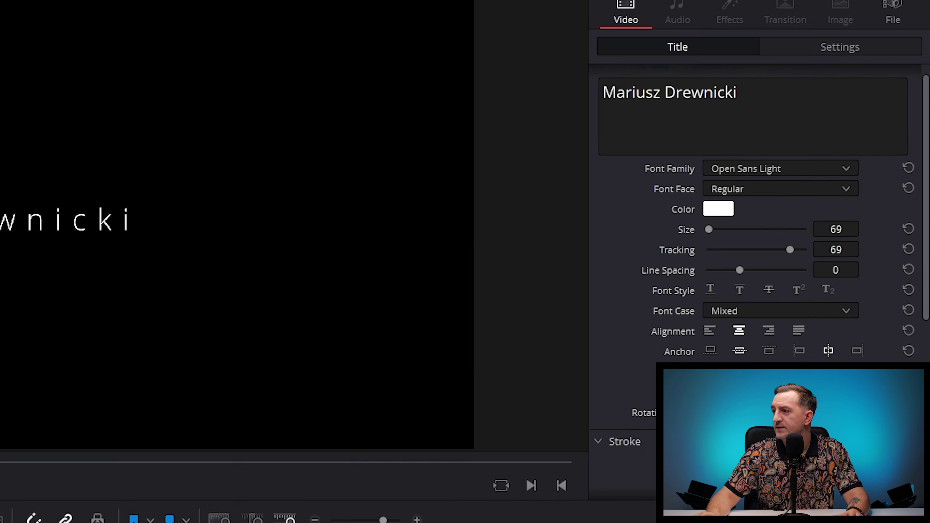
scroll(928, 191, "down", 3)
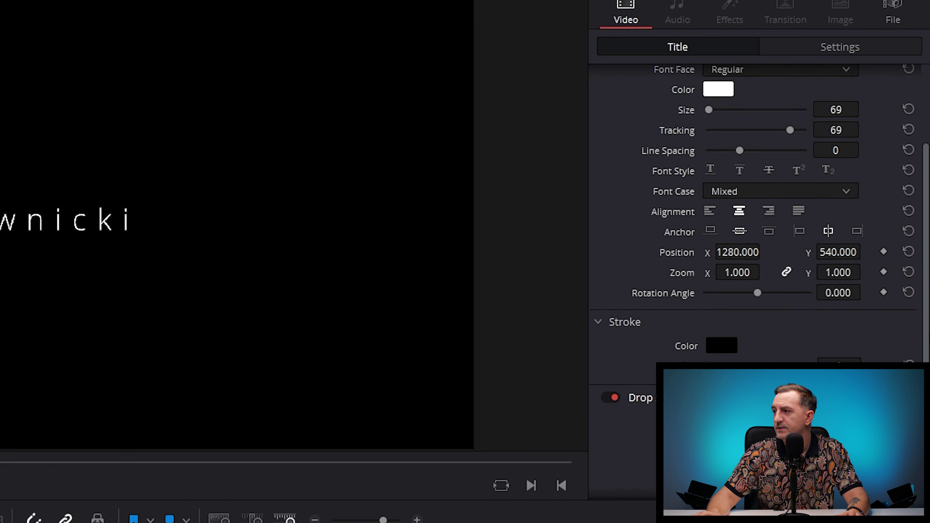
left_click(883, 250)
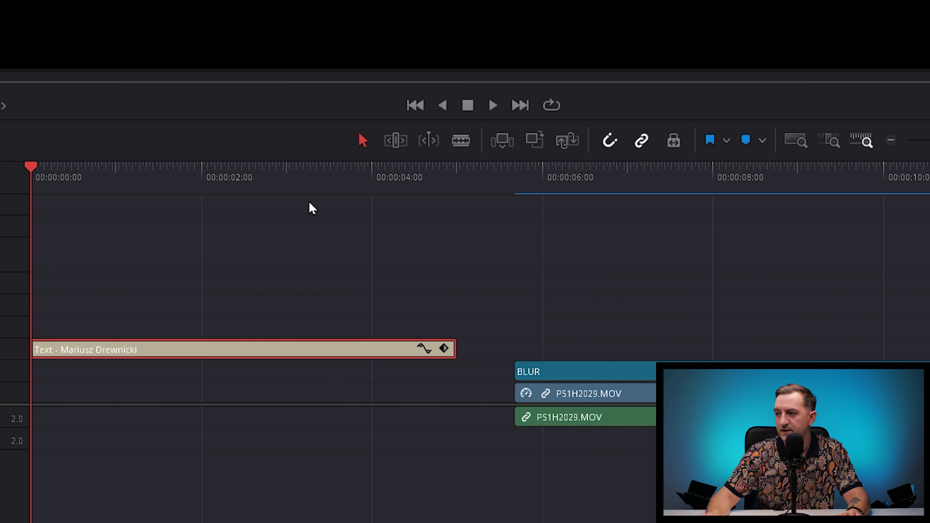
left_click_drag(330, 205, 458, 205)
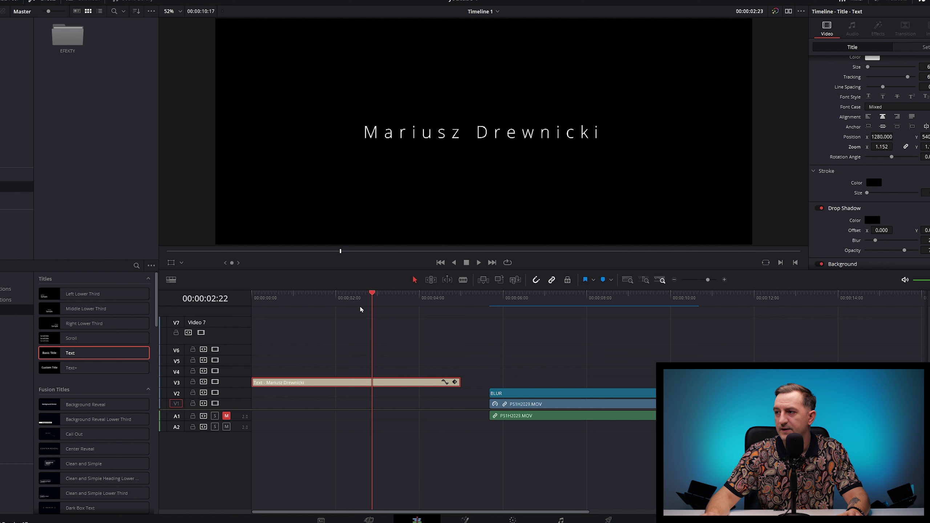
left_click_drag(458, 306, 220, 322)
key("space")
key("space")
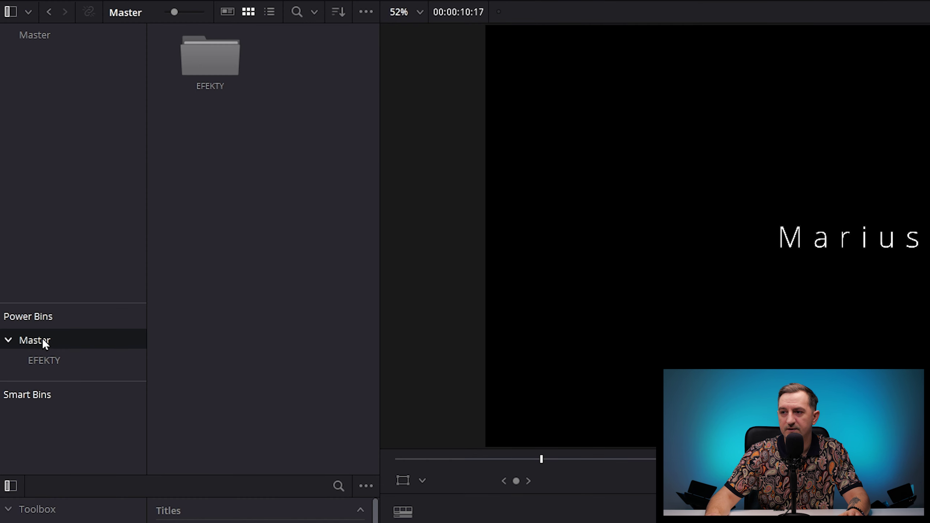
Create a new bin named NAPISY in the Master power bin and open it
right_click(231, 191)
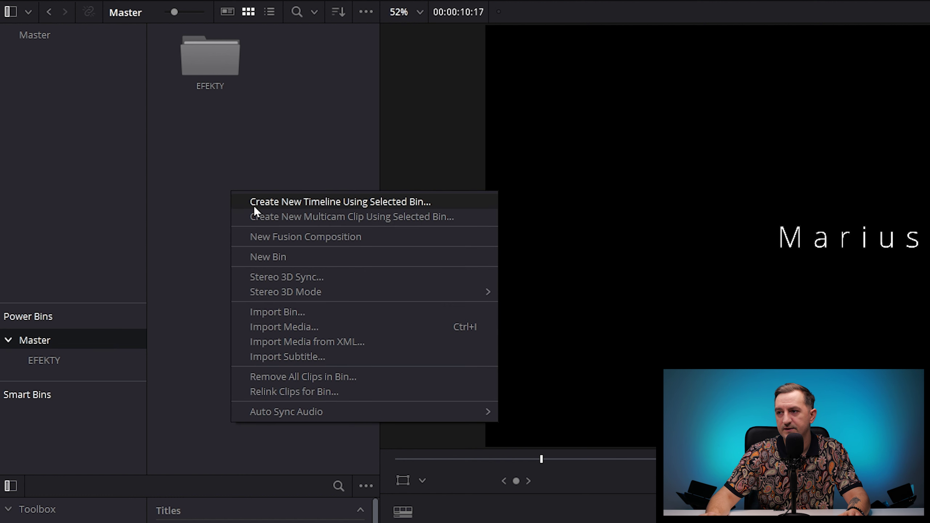
left_click(279, 256)
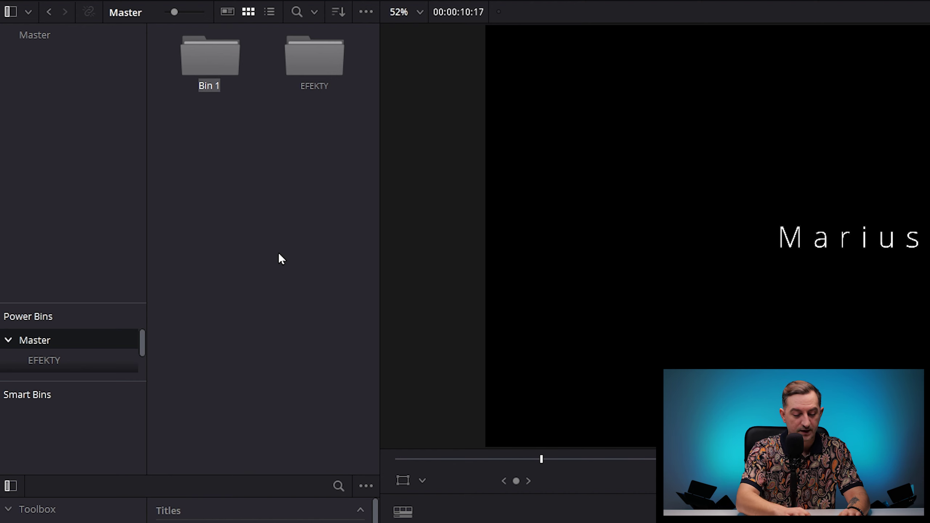
type("NAPISY")
key("Return")
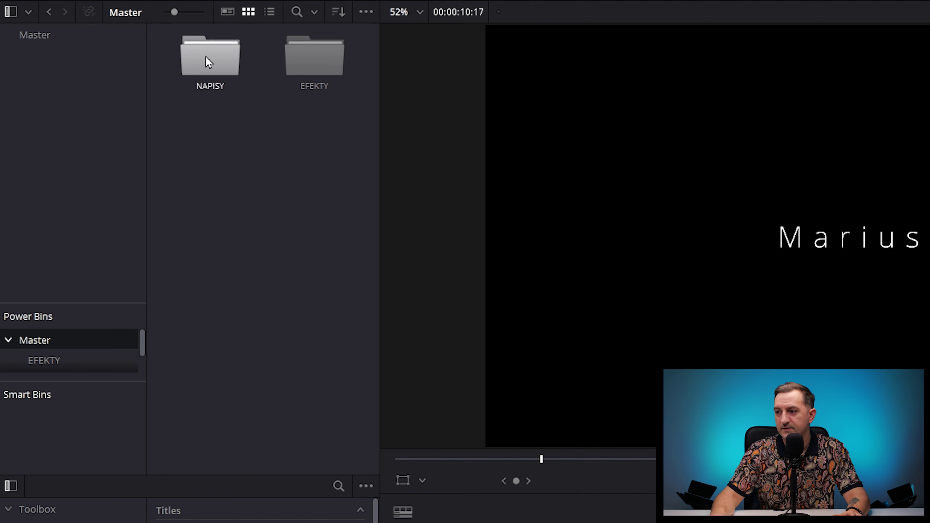
double_click(207, 57)
Save the Text title into NAPISY and re-place it on V3 at the timeline start
left_click_drag(94, 352, 103, 141)
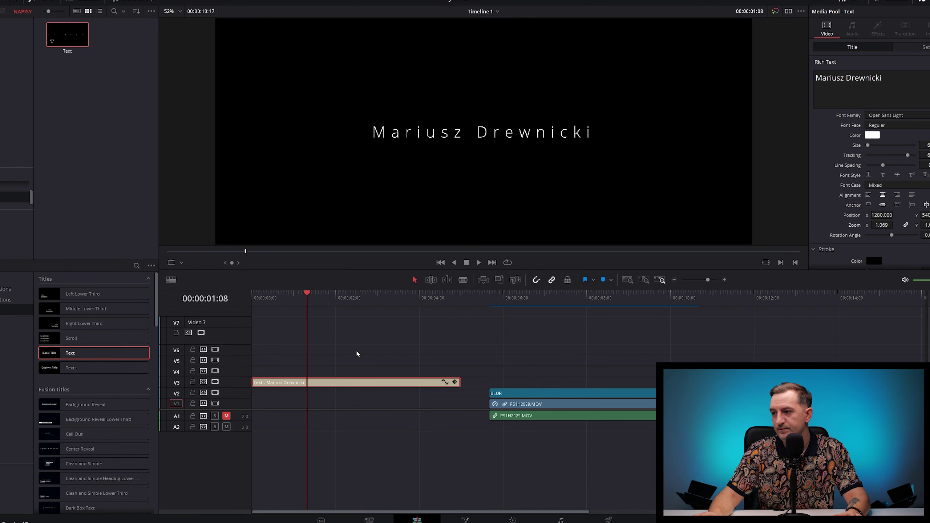
left_click(356, 354)
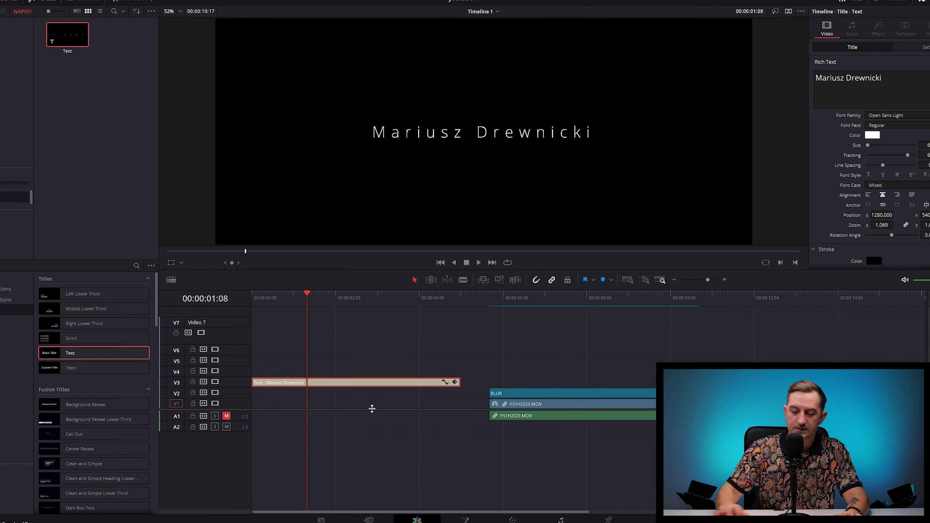
key("Delete")
left_click_drag(58, 45, 277, 379)
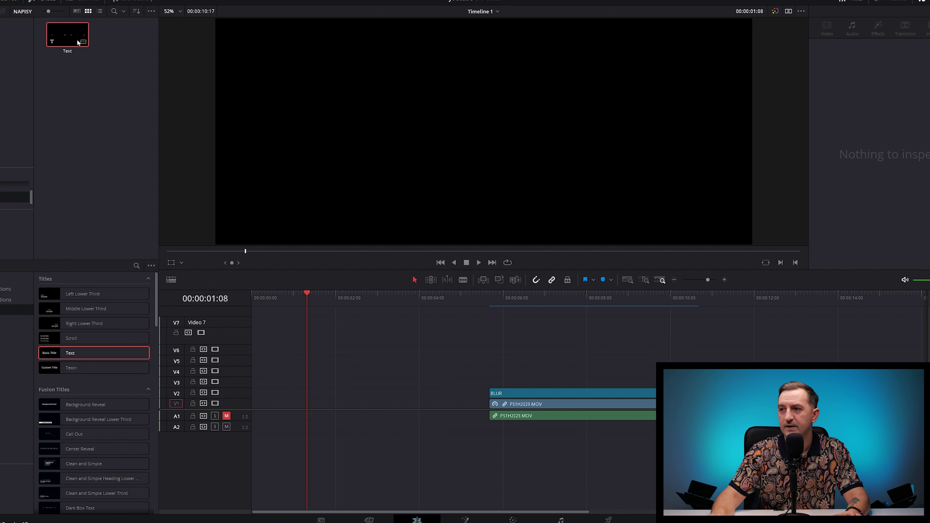
left_click_drag(78, 43, 251, 380)
left_click_drag(260, 304, 246, 302)
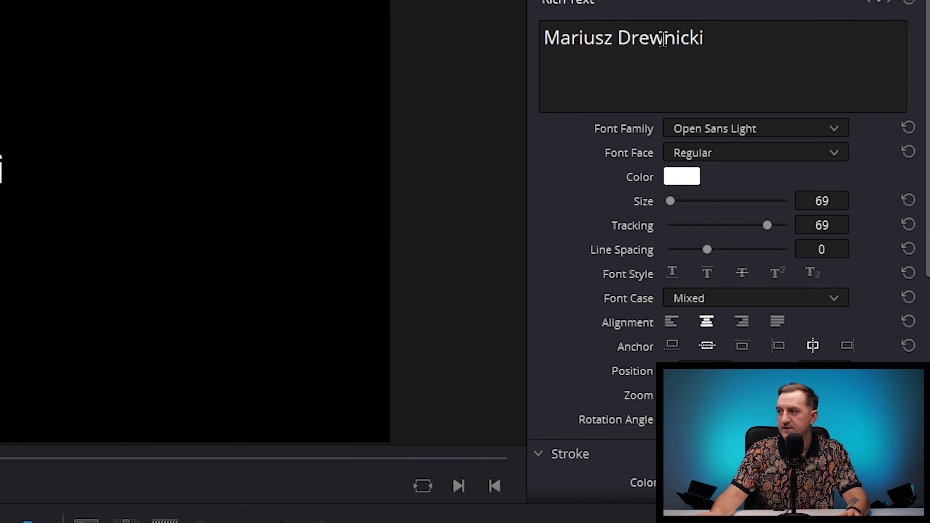
left_click(663, 39)
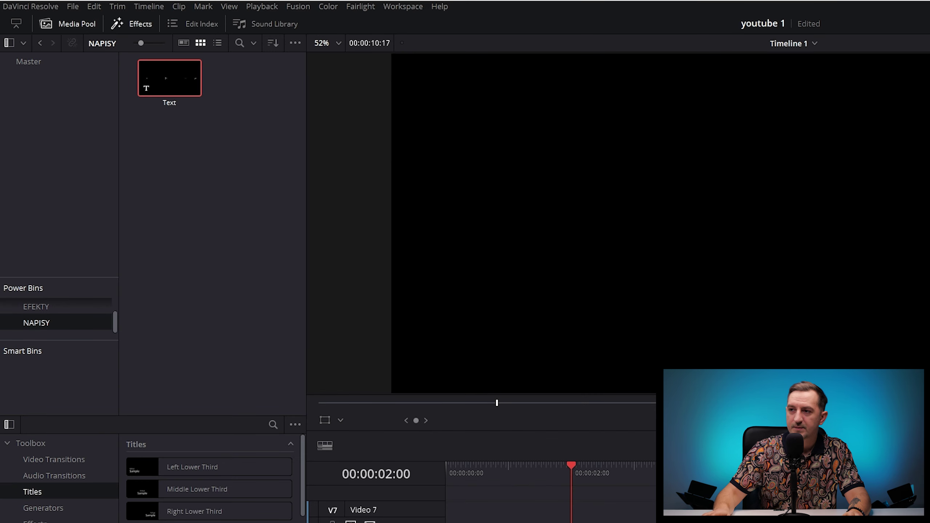
Add a bin named EFEKTY DZWIEKOWE under the Master power bin and open it
left_click_drag(117, 324, 115, 307)
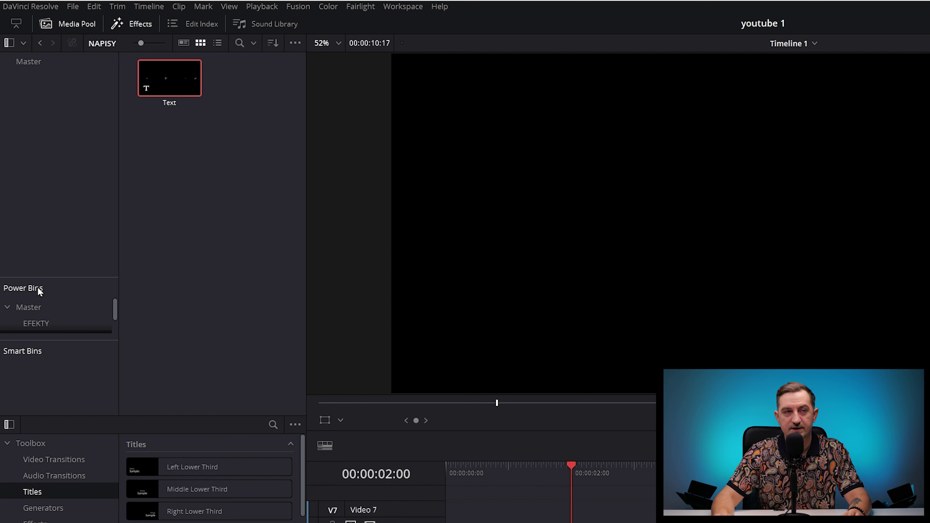
left_click(31, 310)
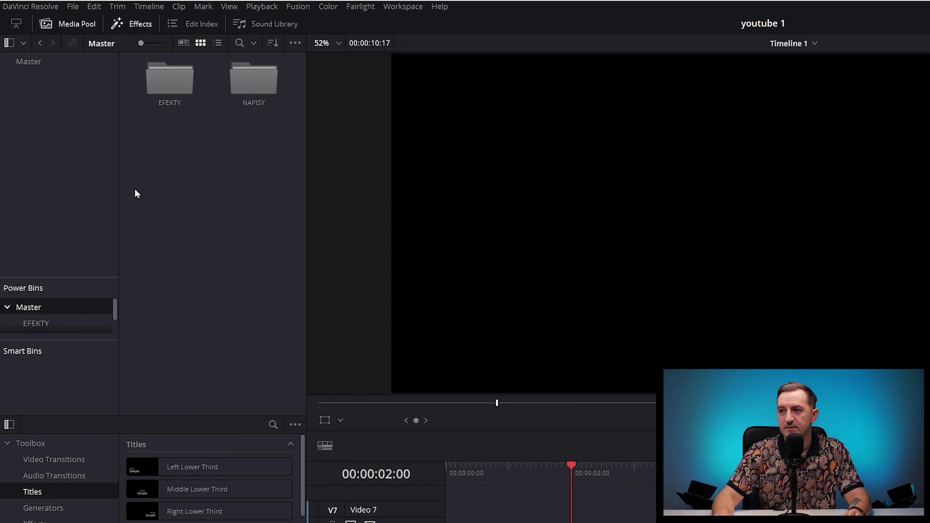
right_click(151, 184)
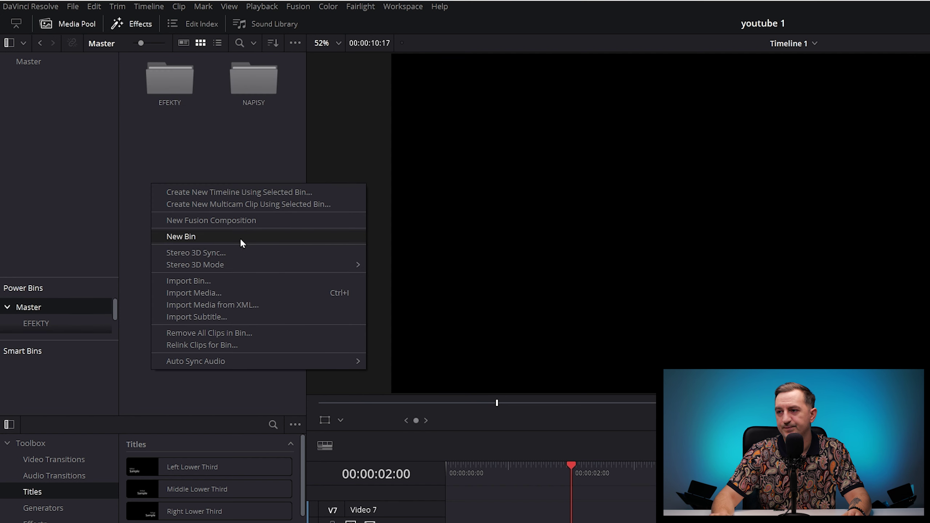
left_click(255, 238)
type("EFEKTY DZWIEKOWE")
key("Return")
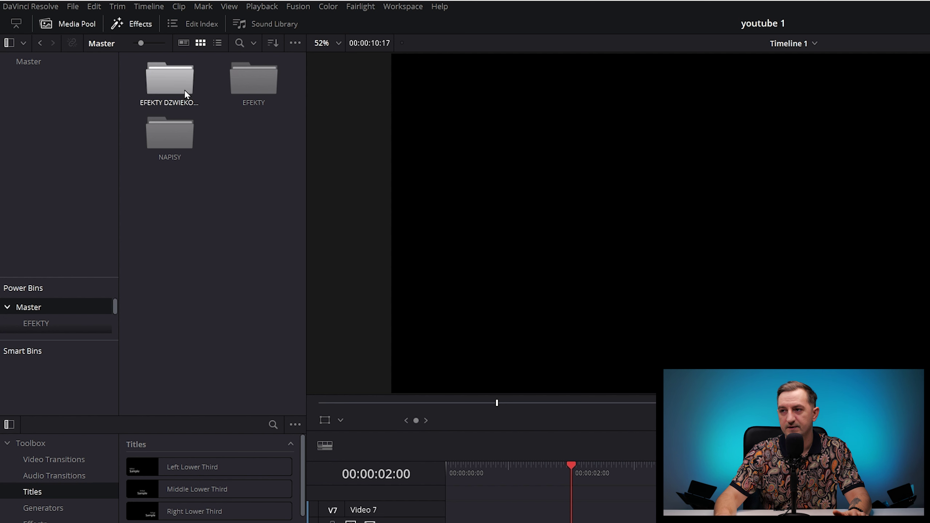
double_click(186, 95)
Create an AMBIENTY sub-bin inside EFEKTY DZWIEKOWE and open it
right_click(174, 169)
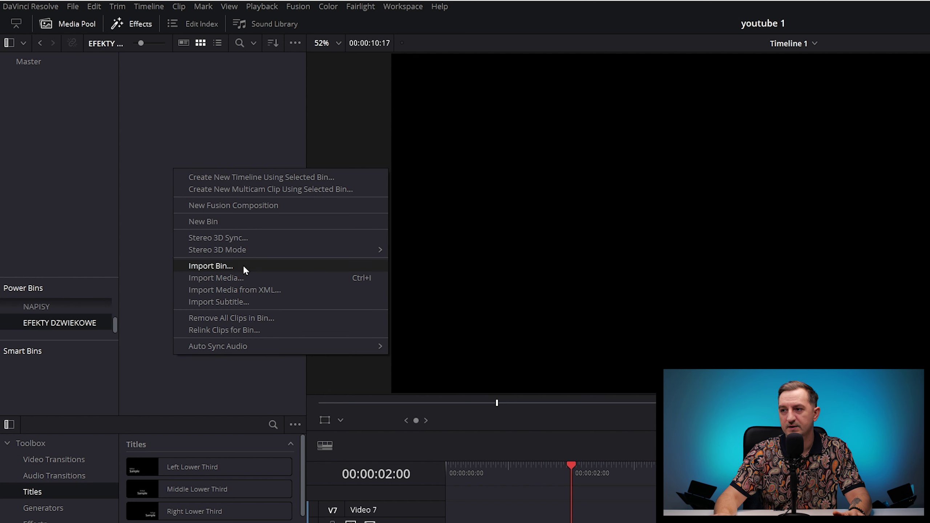
left_click(232, 219)
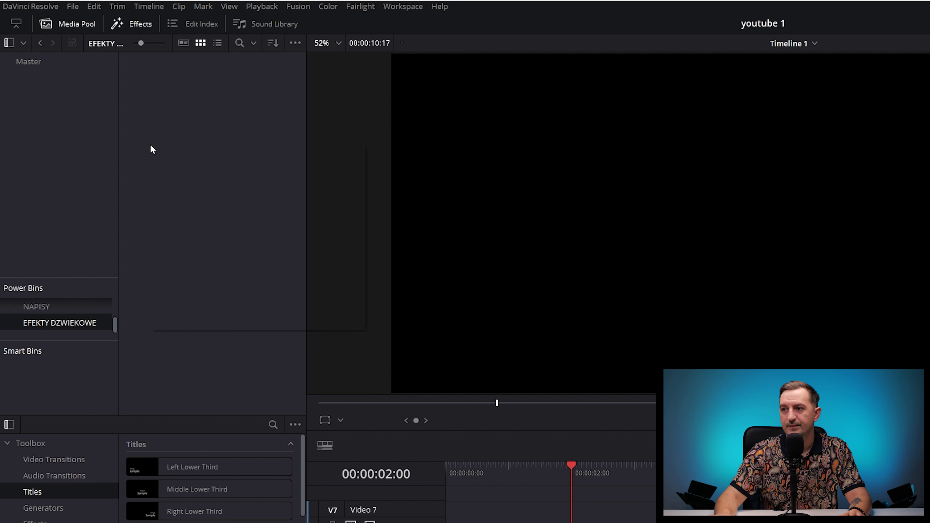
left_click(206, 193)
type("AMBIENTY")
key("Return")
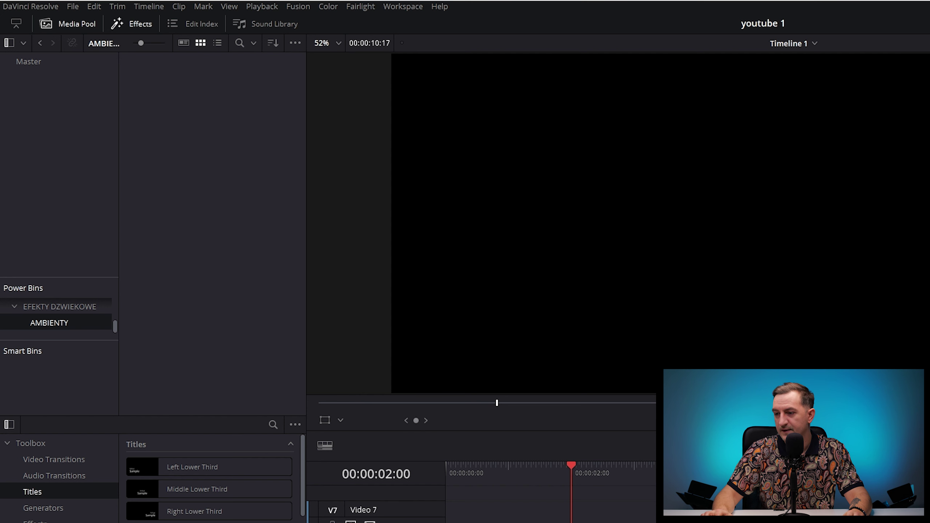
Import the seven ambient audio files from File Explorer into AMBIENTY
key("alt+Tab")
mouse_move(888, 362)
left_mouse_down()
mouse_move(815, 231)
mouse_move(169, 178)
left_mouse_up()
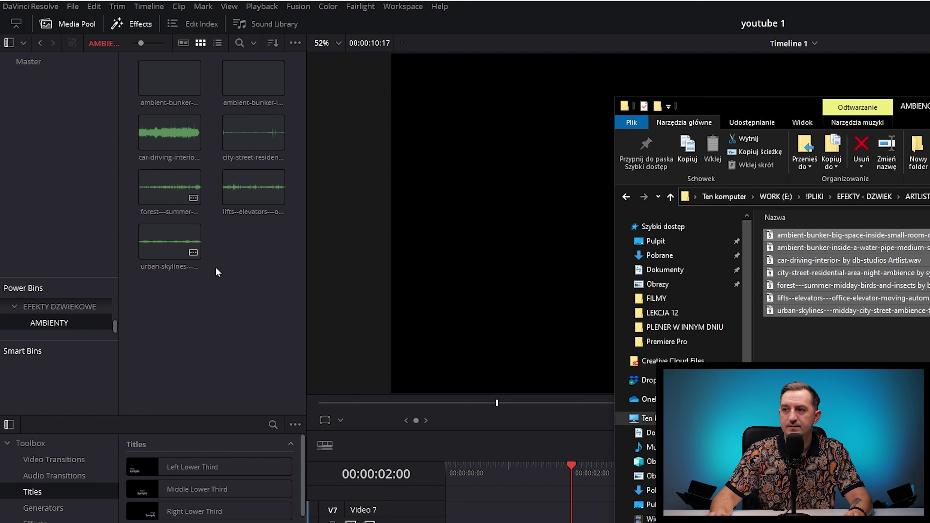
left_click(216, 271)
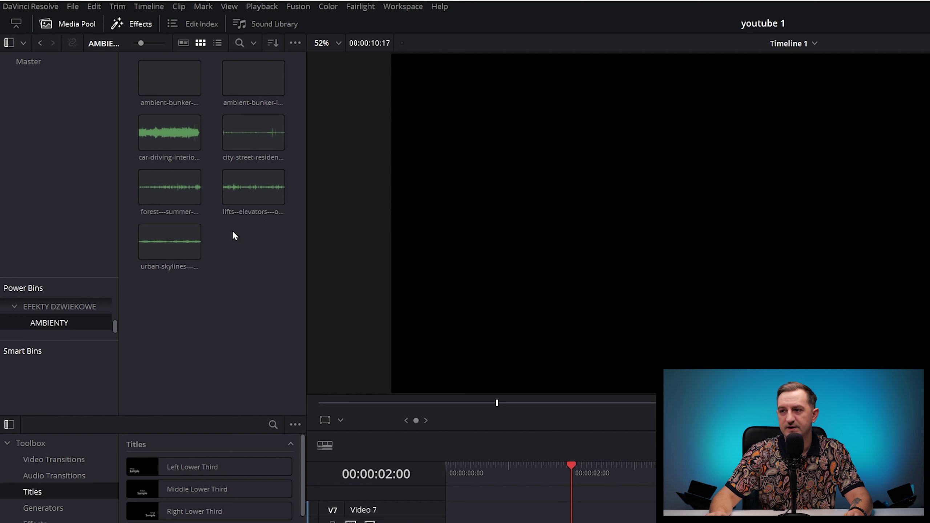
scroll(113, 324, "up", 2)
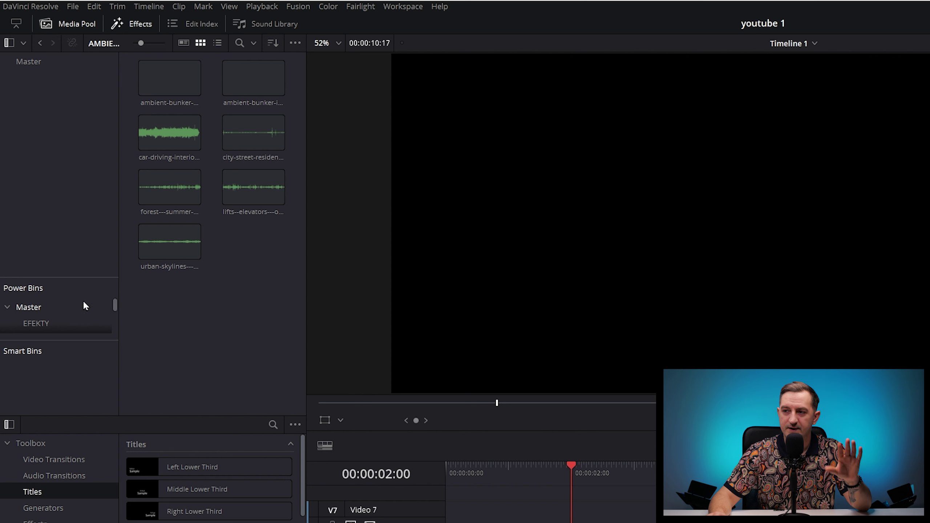
scroll(77, 304, "down", 1)
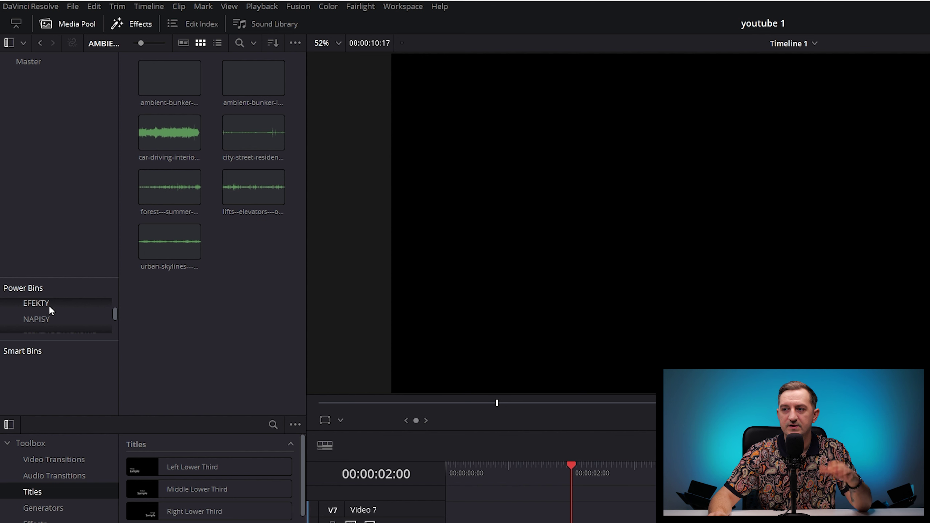
scroll(46, 320, "down", 1)
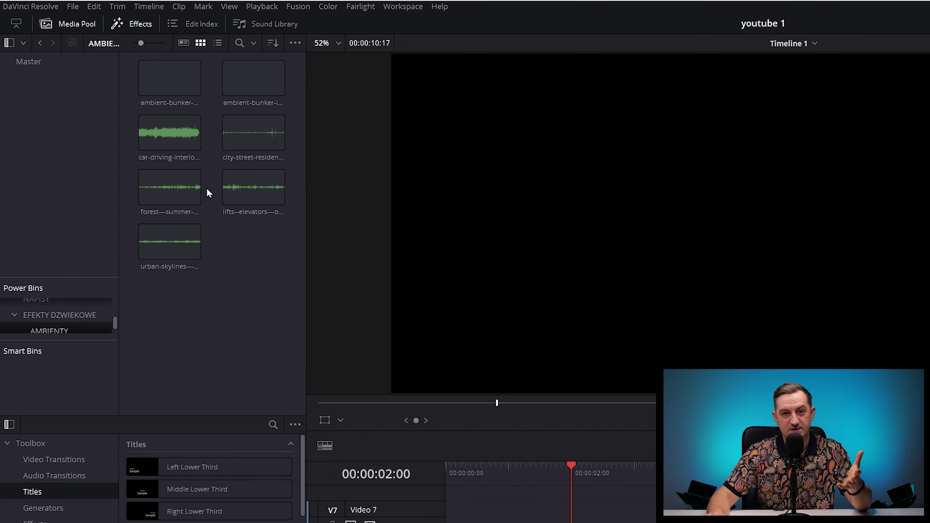
left_click(73, 6)
left_click(169, 66)
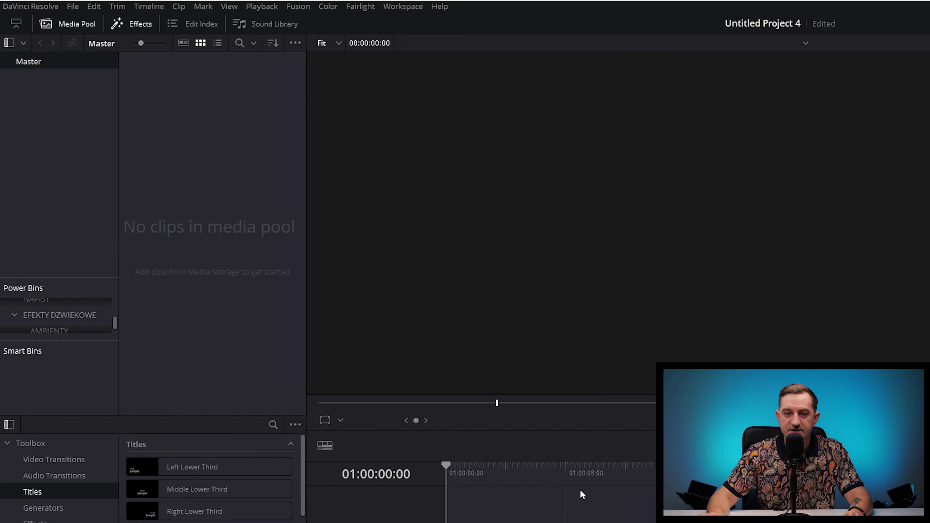
Expand the Power Bins list and check the BLUR, Text title and AMBIENTY clips in EFEKTY, NAPISY and EFEKTY DZWIEKOWE
left_click_drag(95, 276, 95, 174)
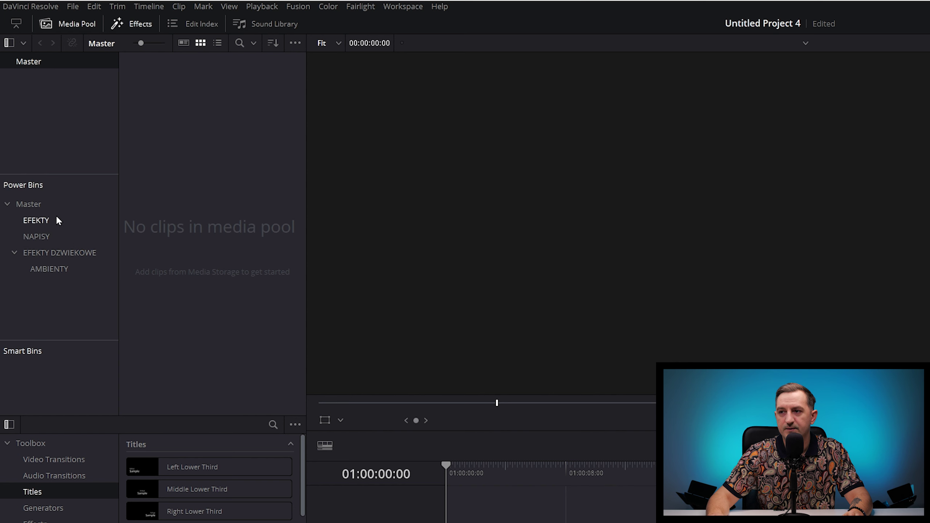
left_click(39, 206)
left_click(41, 219)
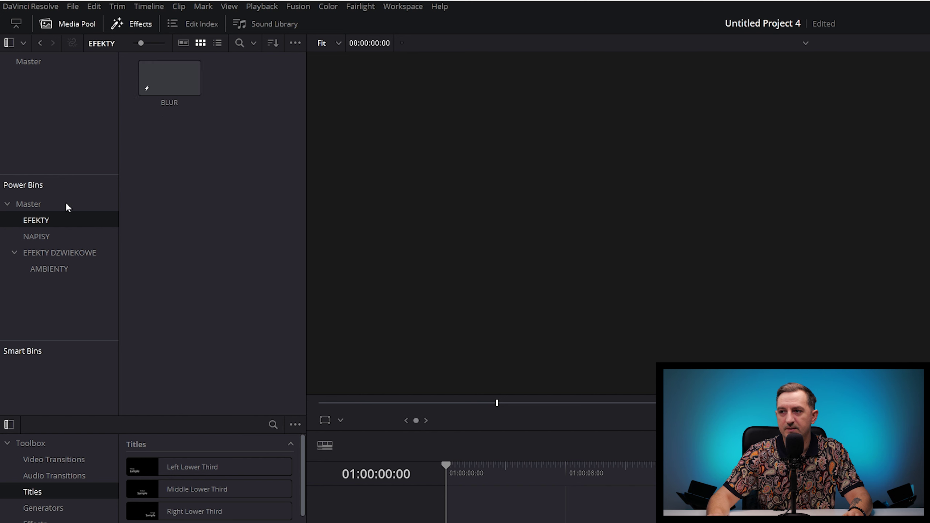
left_click(44, 235)
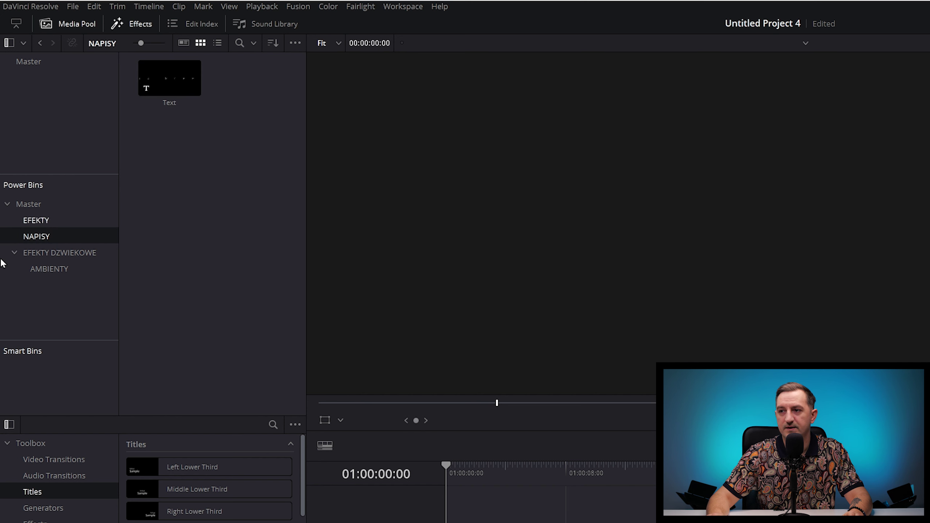
left_click(57, 259)
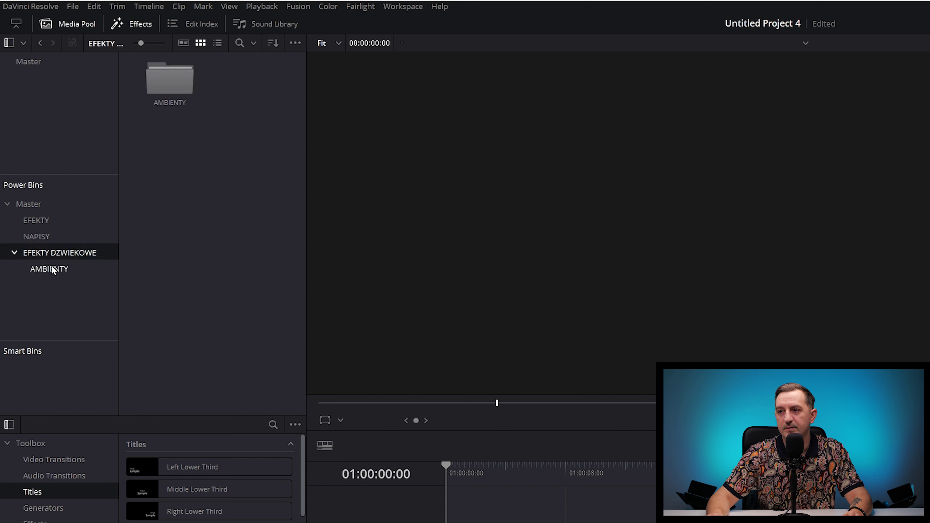
double_click(167, 96)
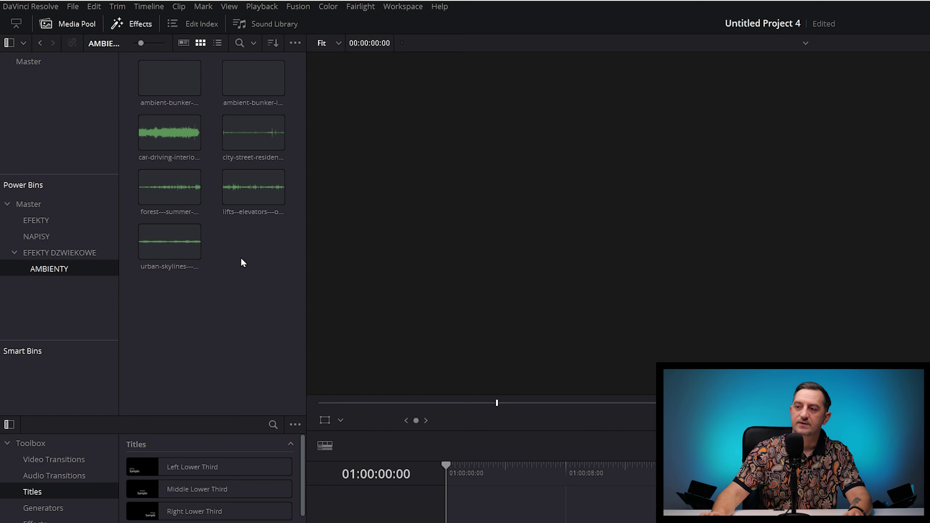